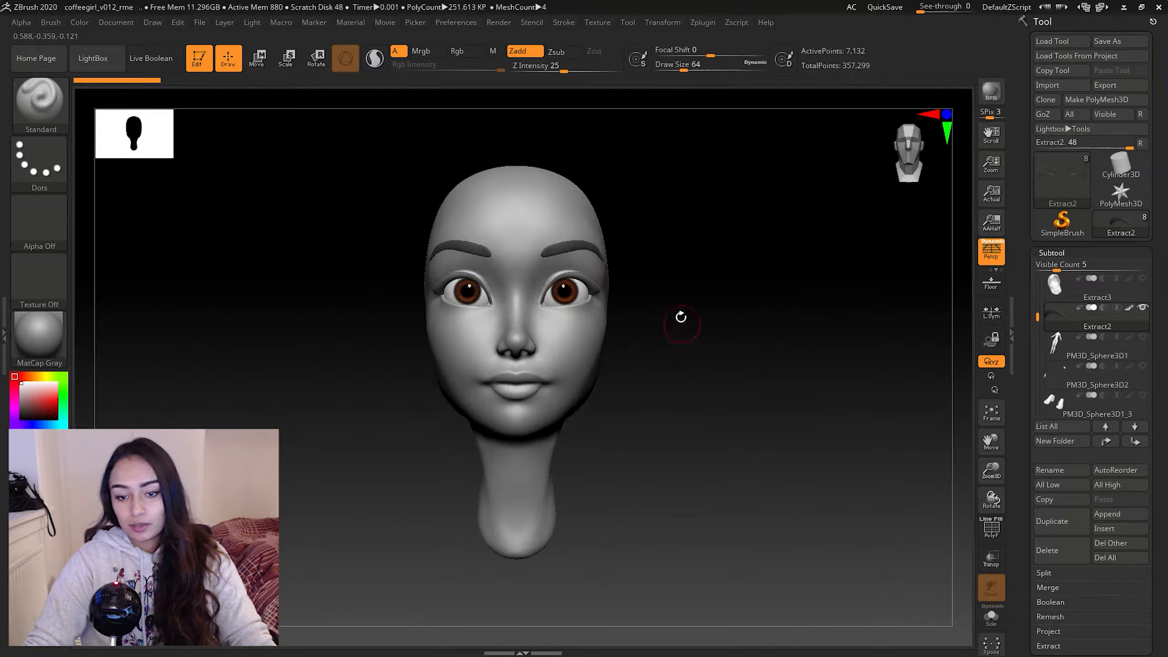
Select the Coffeegirl head subtool and paint an ear-shaped MaskPen mask on the side of the head behind the eye.
{"action": "left_click_drag", "start_coordinate": [700, 296], "coordinate": [714, 357]}
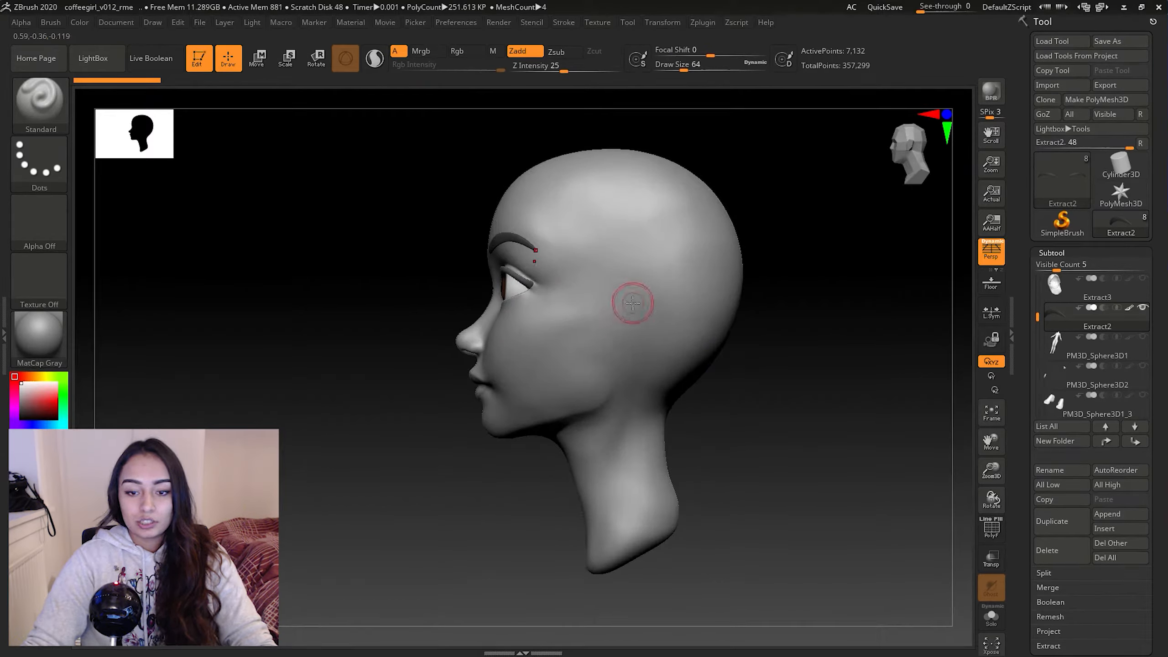
{"action": "left_click", "coordinate": [609, 309], "text": "alt"}
{"action": "left_click_drag", "start_coordinate": [802, 383], "coordinate": [779, 368]}
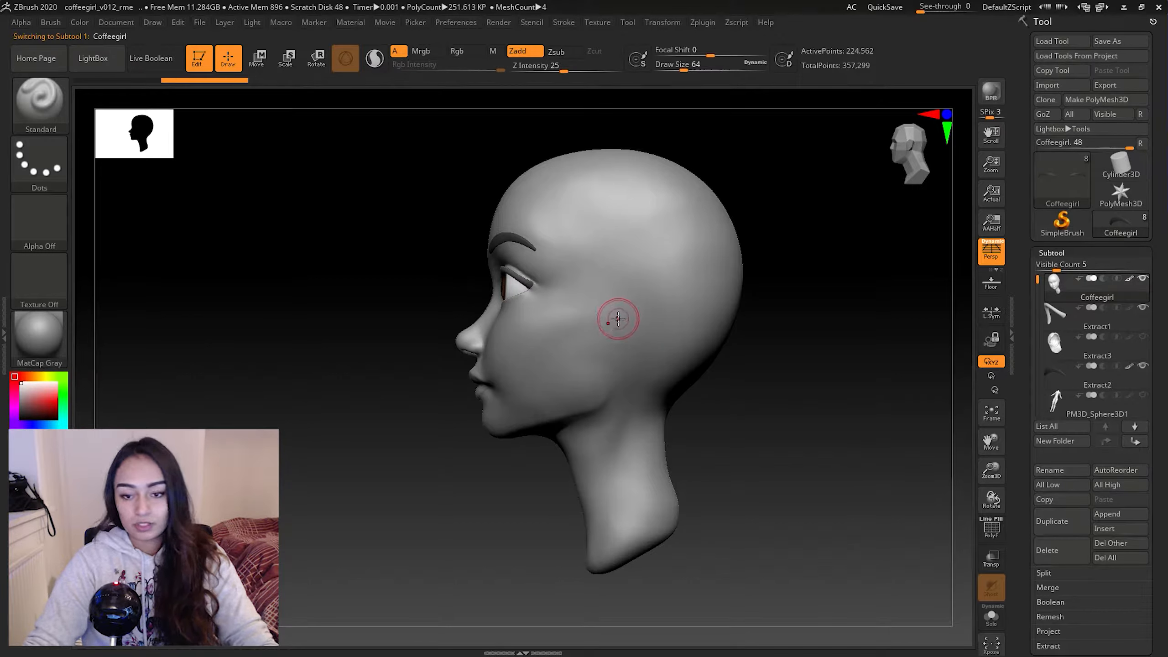
{"action": "key", "text": "ctrl"}
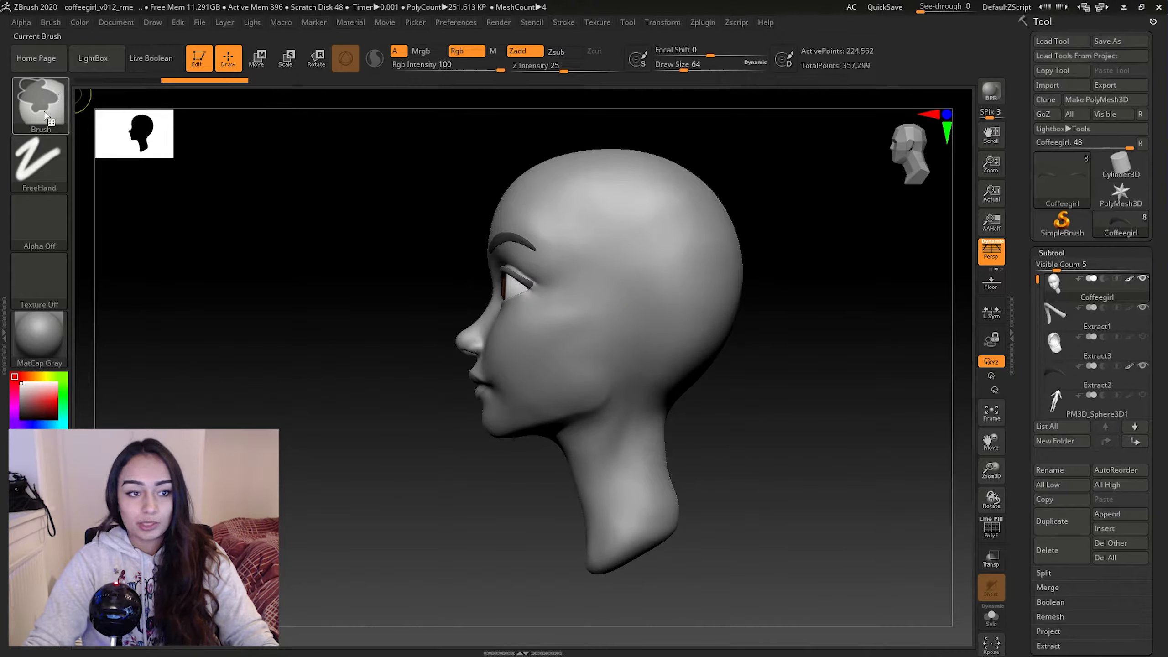
{"action": "mouse_move", "coordinate": [54, 105]}
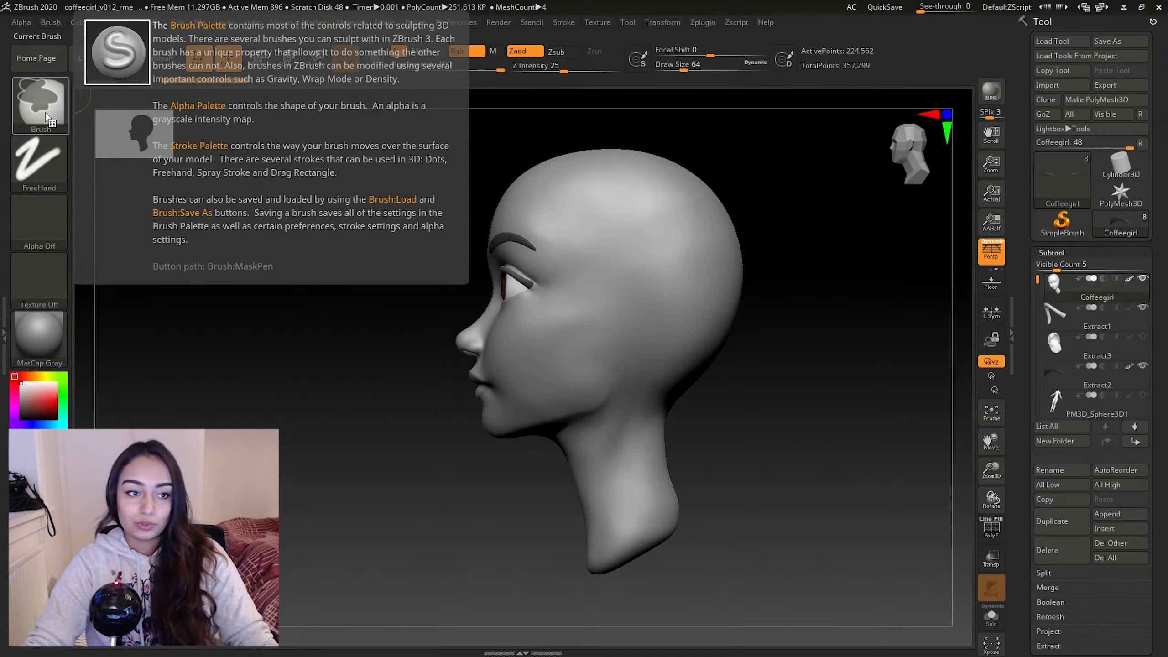
{"action": "left_click", "coordinate": [617, 320], "text": "ctrl"}
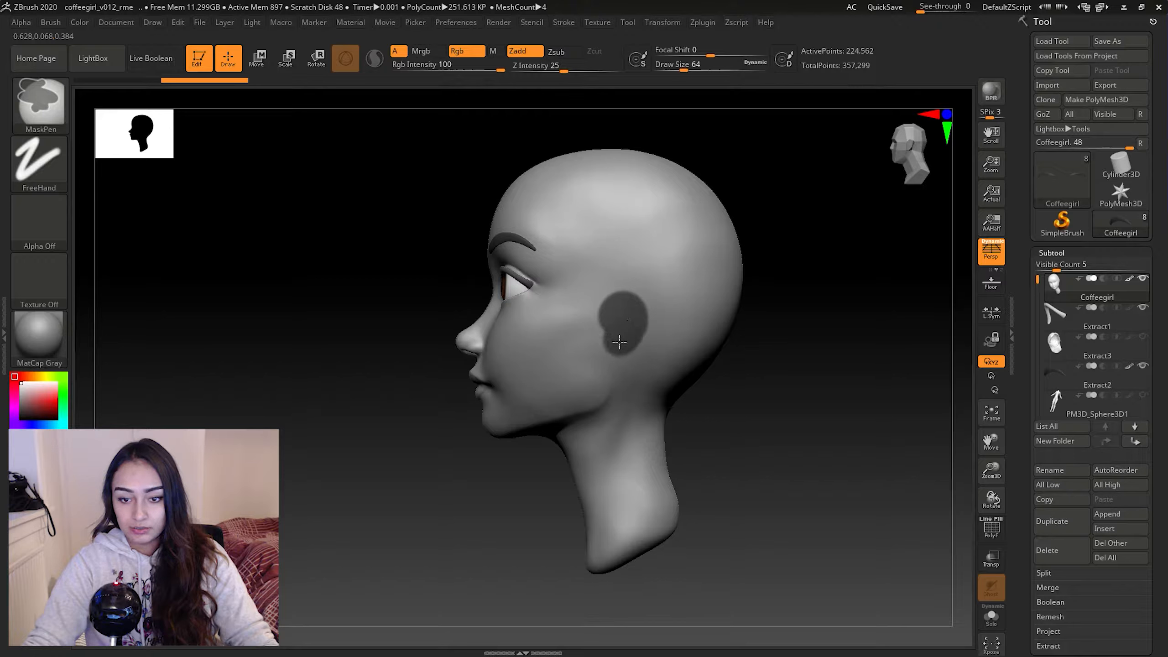
{"action": "mouse_move", "coordinate": [824, 397]}
{"action": "left_mouse_down"}
{"action": "mouse_move", "coordinate": [900, 396]}
{"action": "mouse_move", "coordinate": [828, 397]}
{"action": "mouse_move", "coordinate": [761, 352]}
{"action": "left_mouse_up"}
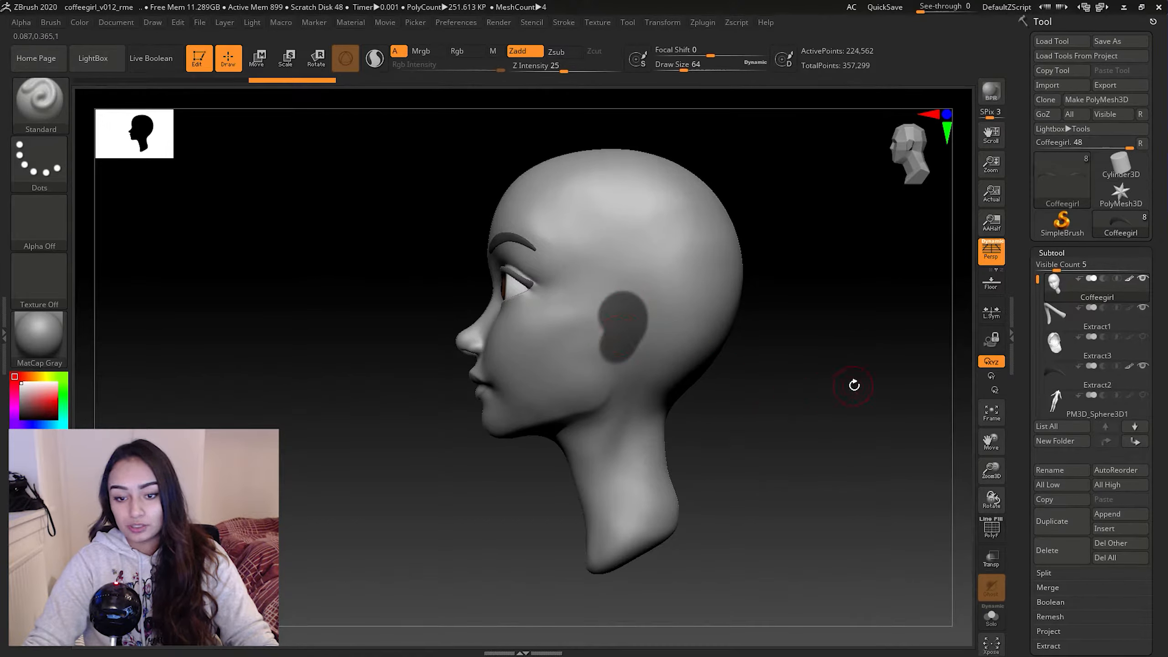
Invert the mask so that only the ear-shaped areas on the head stay editable.
{"action": "key", "text": "ctrl"}
{"action": "left_click", "coordinate": [882, 375], "text": "ctrl"}
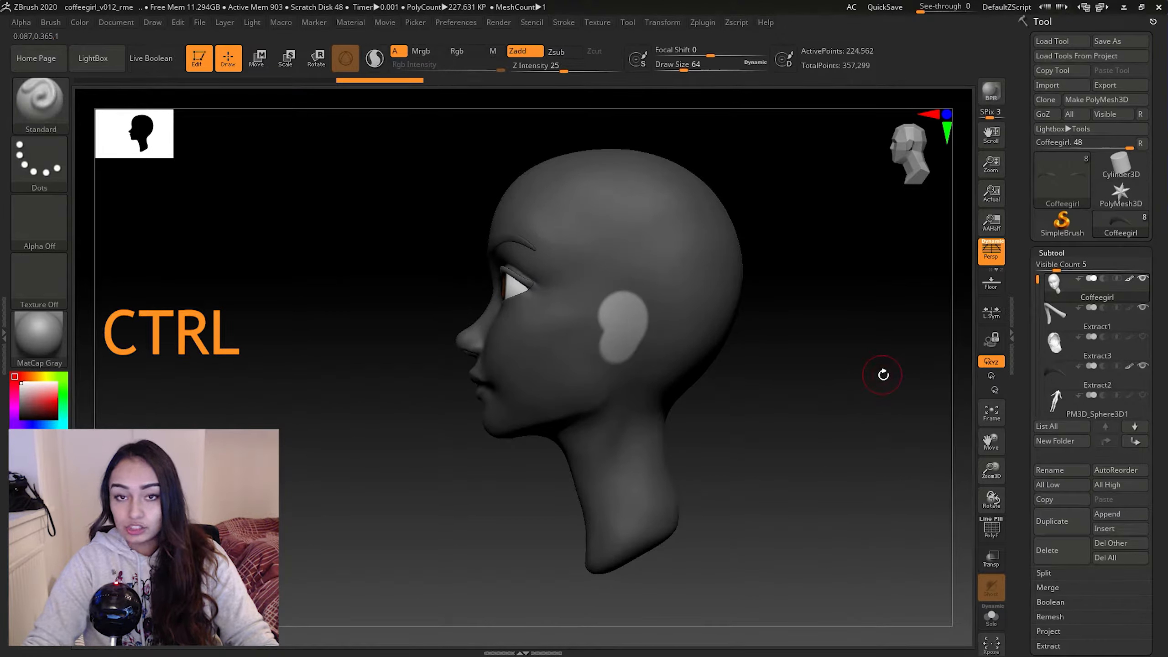
{"action": "left_click", "coordinate": [841, 366], "text": "ctrl"}
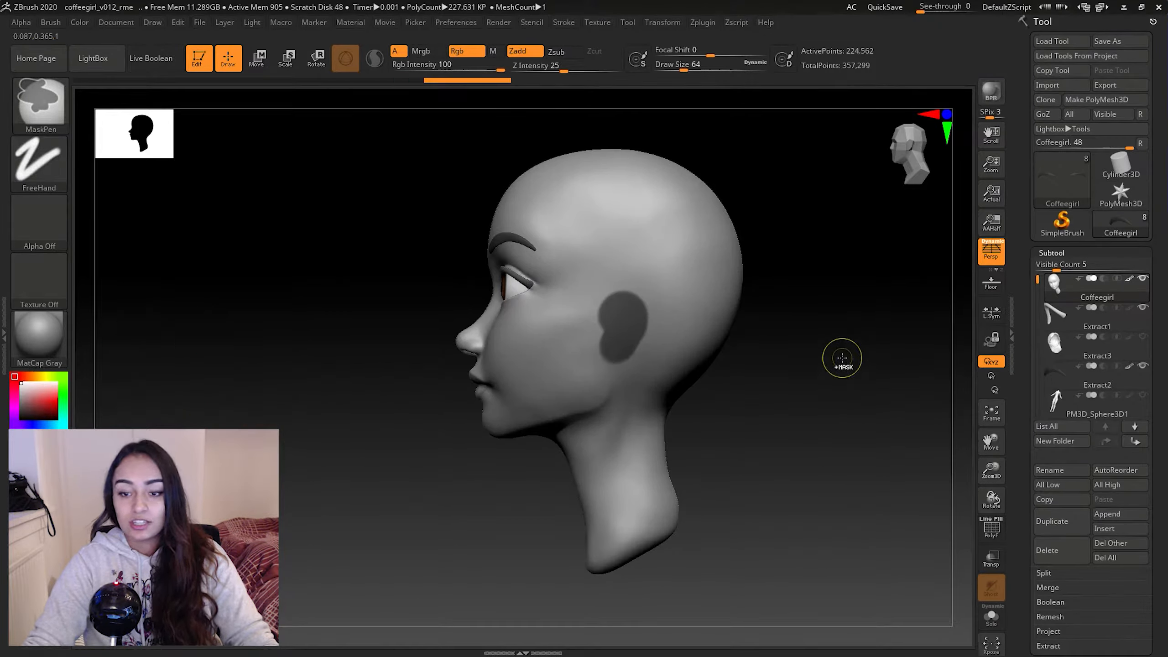
{"action": "left_click", "coordinate": [842, 358], "text": "ctrl"}
{"action": "mouse_move", "coordinate": [838, 357]}
{"action": "left_mouse_down"}
{"action": "mouse_move", "coordinate": [827, 371]}
{"action": "mouse_move", "coordinate": [832, 363]}
{"action": "mouse_move", "coordinate": [699, 338]}
{"action": "mouse_move", "coordinate": [585, 334]}
{"action": "left_mouse_up"}
{"action": "left_click_drag", "start_coordinate": [682, 341], "coordinate": [771, 366]}
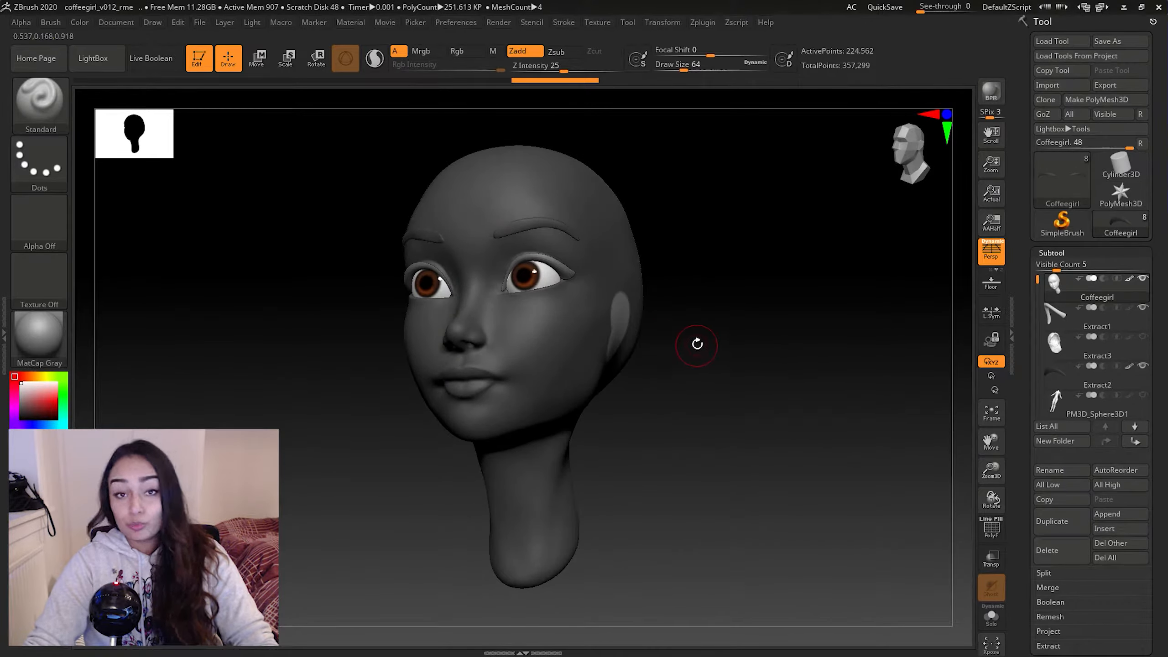
Choose the Move brush with draw size 172, and activate the Move transform gizmo with the head facing front.
{"action": "key", "text": "b"}
{"action": "key", "text": "m"}
{"action": "key", "text": "v"}
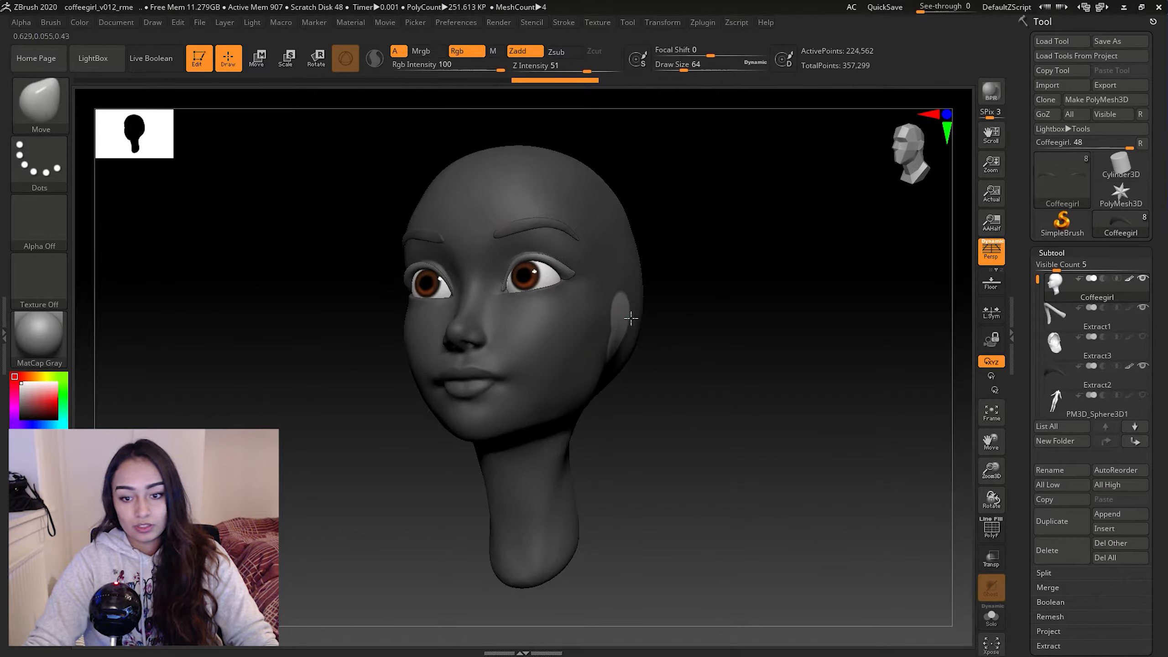
{"action": "mouse_move", "coordinate": [656, 318]}
{"action": "left_mouse_down"}
{"action": "mouse_move", "coordinate": [722, 339]}
{"action": "mouse_move", "coordinate": [698, 334]}
{"action": "mouse_move", "coordinate": [745, 362]}
{"action": "mouse_move", "coordinate": [640, 343]}
{"action": "mouse_move", "coordinate": [756, 376]}
{"action": "mouse_move", "coordinate": [718, 378]}
{"action": "left_mouse_up"}
{"action": "key", "text": "space"}
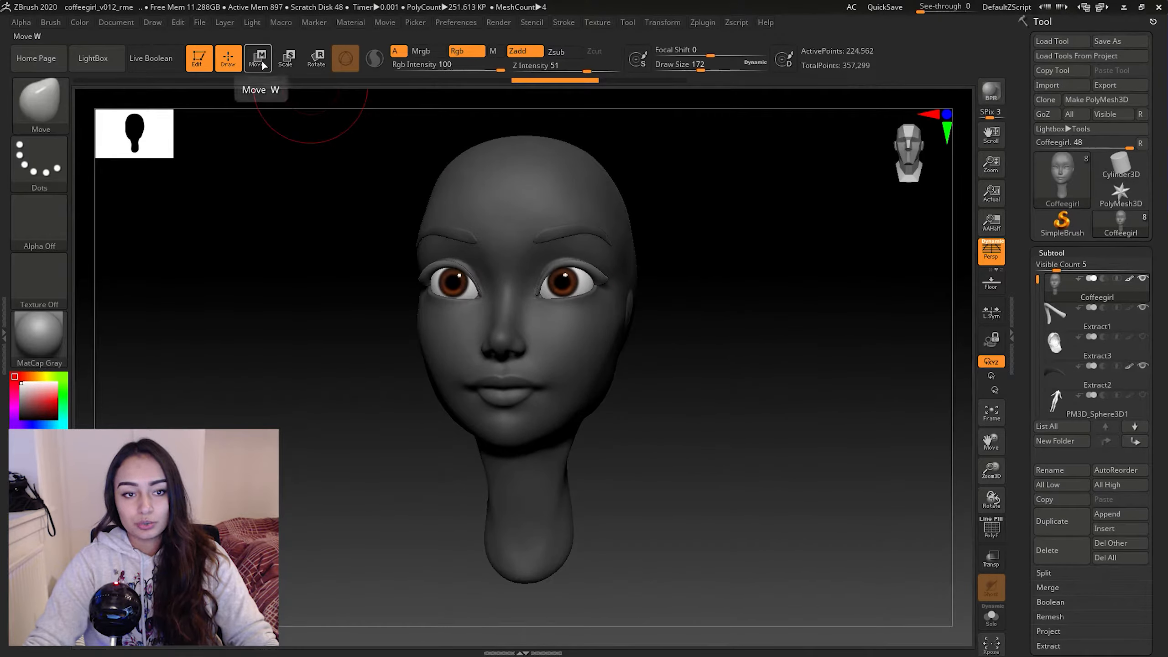
{"action": "key", "text": "w"}
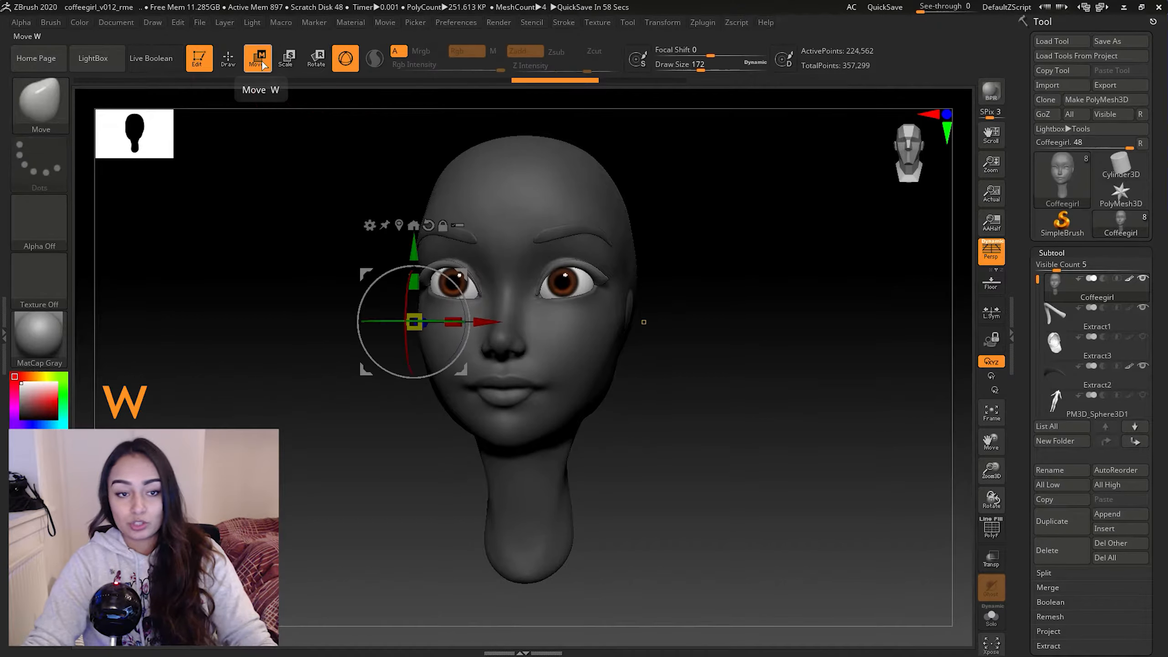
{"action": "left_click_drag", "start_coordinate": [630, 276], "coordinate": [673, 320]}
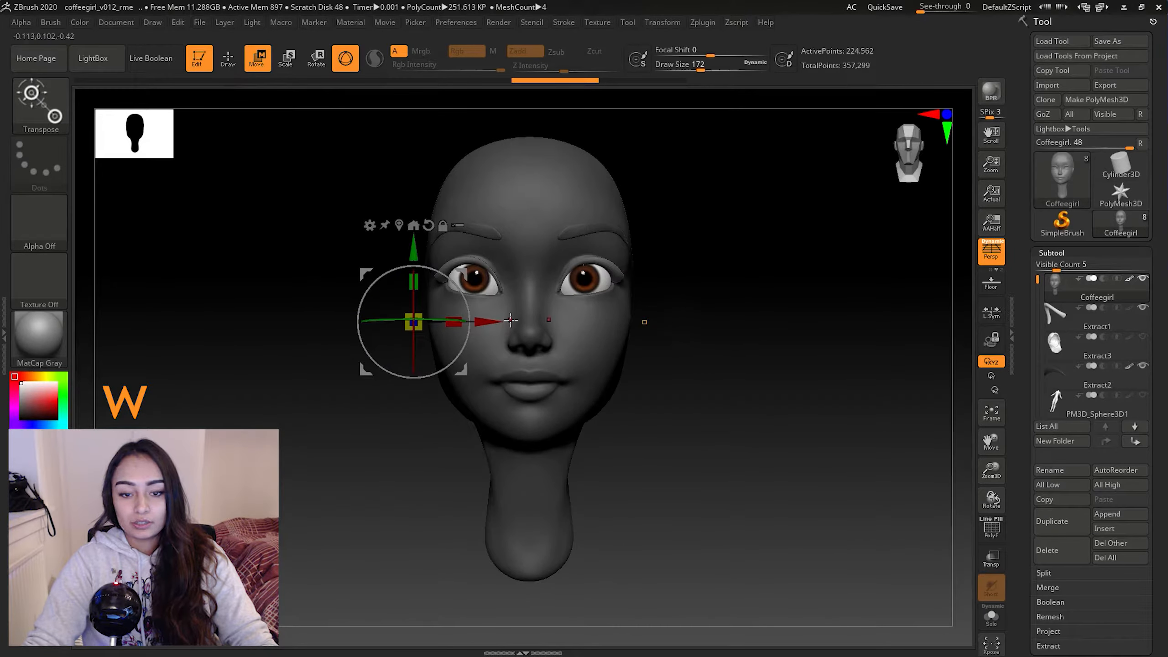
Try pulling the unmasked ear areas outward along X by about 0.15, and undo the move.
{"action": "left_click_drag", "start_coordinate": [503, 320], "coordinate": [479, 321]}
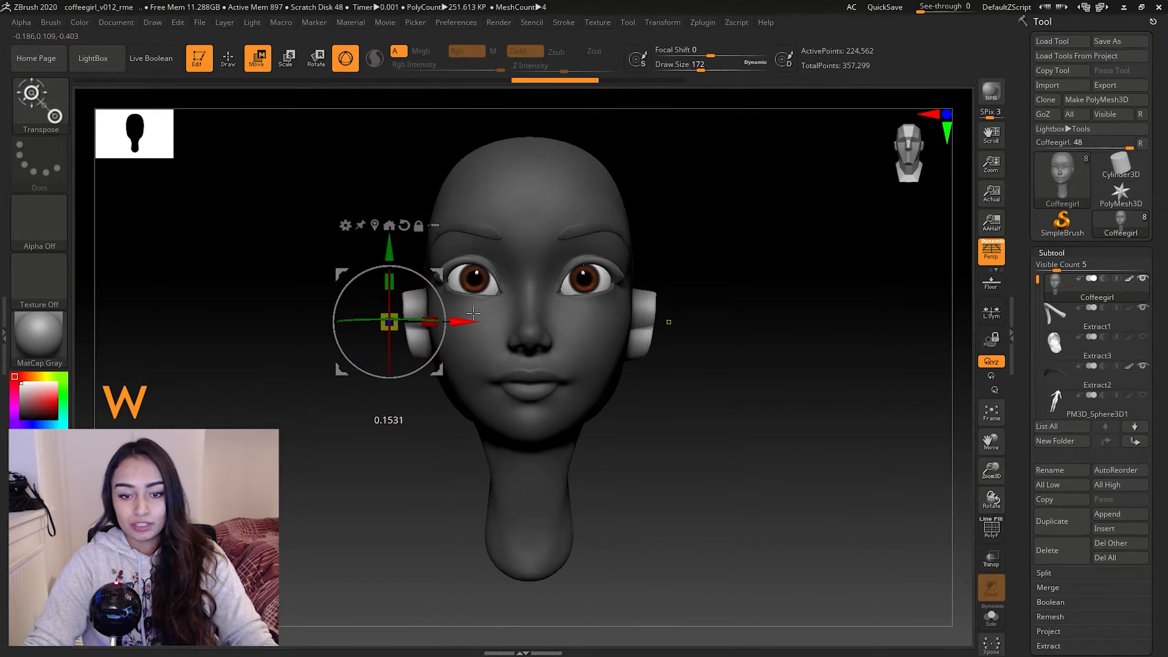
{"action": "left_click_drag", "start_coordinate": [627, 364], "coordinate": [696, 378]}
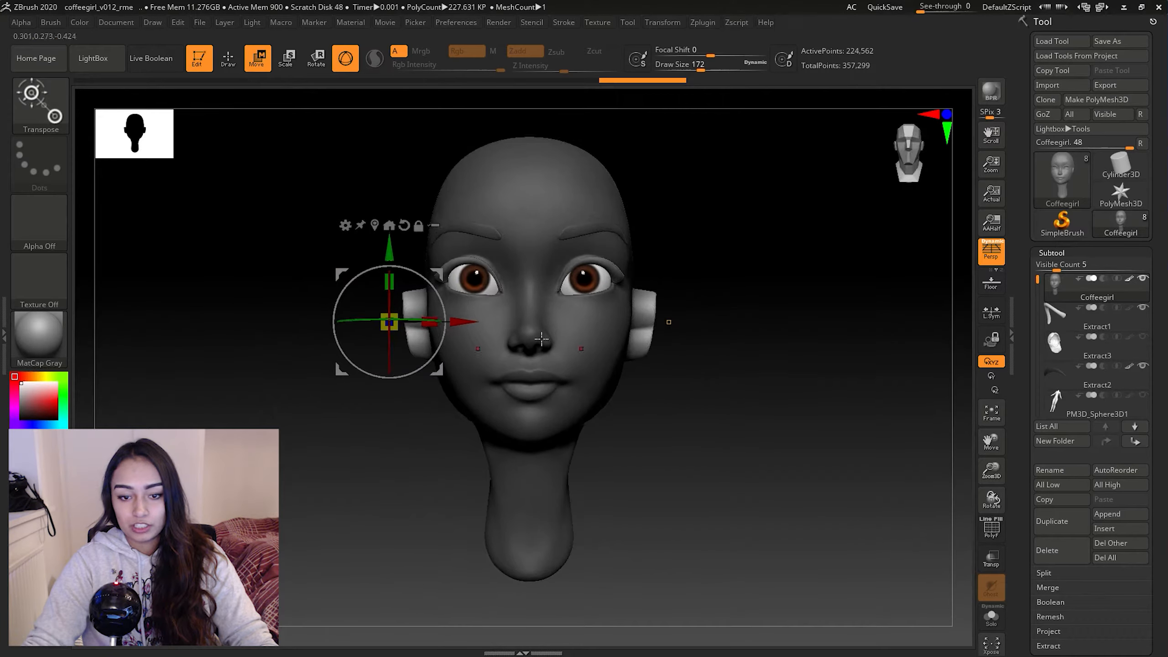
{"action": "key", "text": "ctrl+z"}
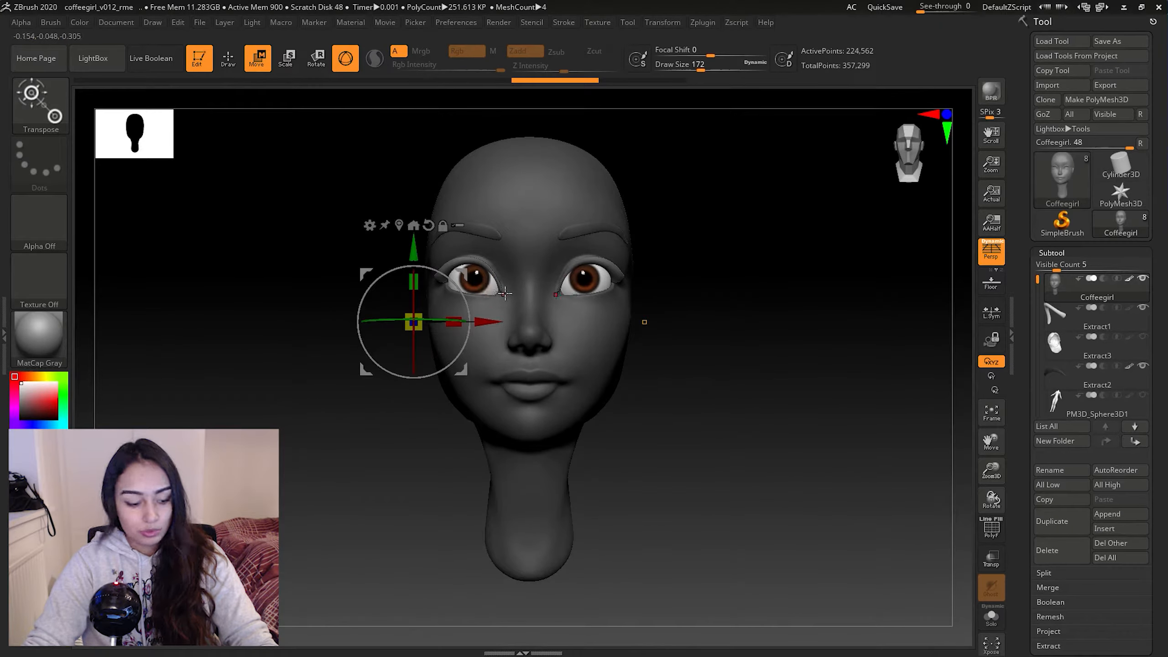
Recentre the transform gizmo on the middle of the unmasked mesh.
{"action": "key", "text": "ctrl"}
{"action": "left_click", "coordinate": [399, 225]}
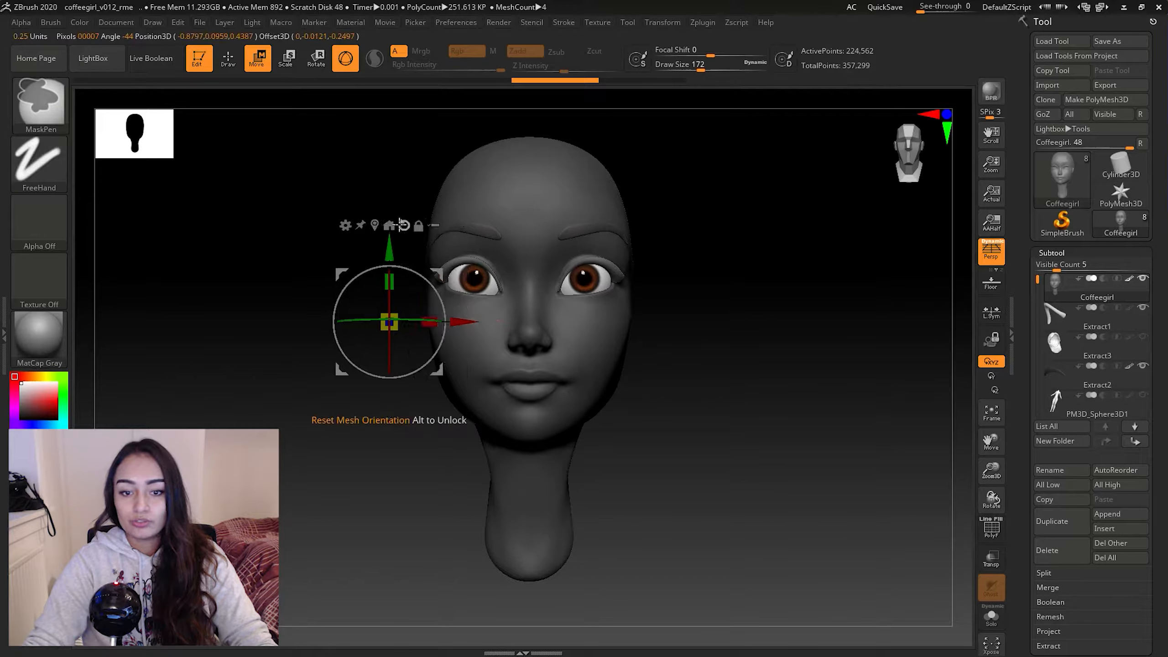
{"action": "left_click", "coordinate": [389, 226]}
{"action": "key", "text": "ctrl+z"}
{"action": "key", "text": "ctrl+z"}
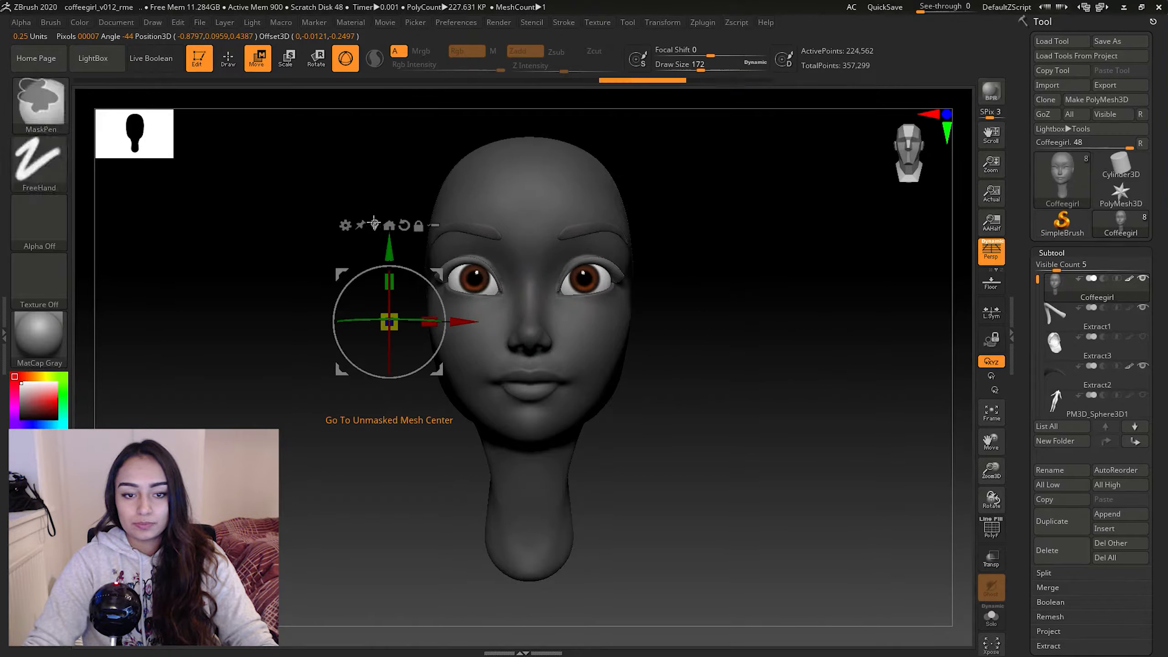
{"action": "left_click", "coordinate": [373, 224]}
{"action": "mouse_move", "coordinate": [736, 343]}
{"action": "left_mouse_down"}
{"action": "mouse_move", "coordinate": [779, 350]}
{"action": "mouse_move", "coordinate": [677, 335]}
{"action": "mouse_move", "coordinate": [735, 341]}
{"action": "left_mouse_up"}
{"action": "left_click_drag", "start_coordinate": [599, 304], "coordinate": [568, 304]}
{"action": "mouse_move", "coordinate": [769, 396]}
{"action": "left_mouse_down"}
{"action": "mouse_move", "coordinate": [711, 391]}
{"action": "mouse_move", "coordinate": [793, 389]}
{"action": "mouse_move", "coordinate": [722, 386]}
{"action": "mouse_move", "coordinate": [771, 398]}
{"action": "left_mouse_up"}
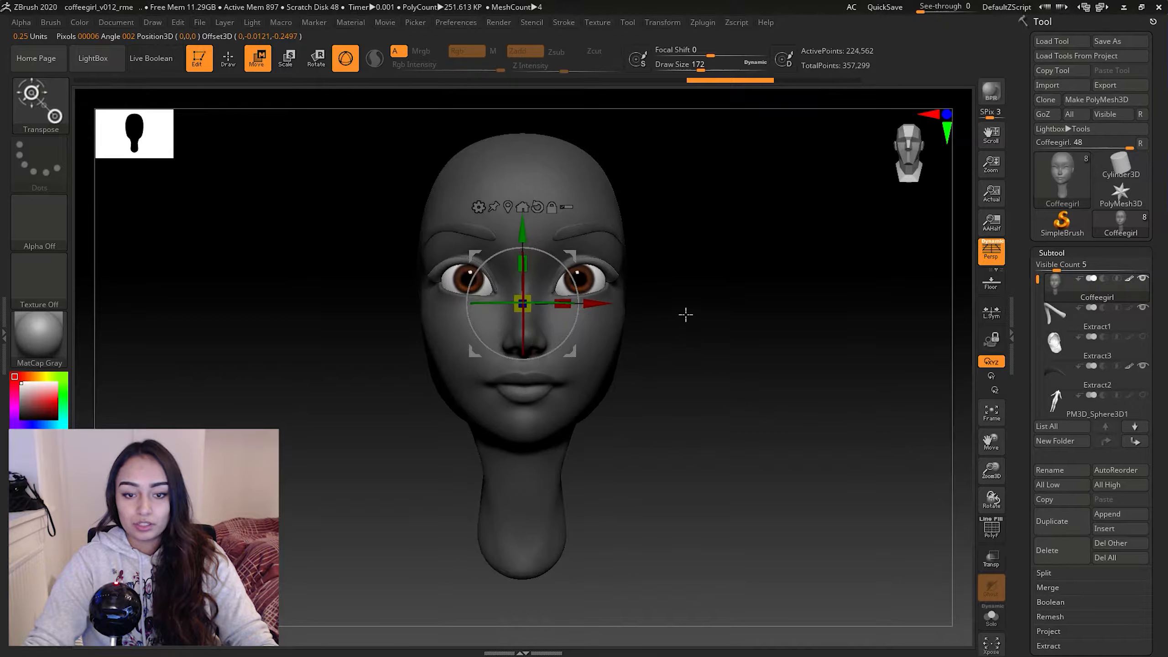
{"action": "mouse_move", "coordinate": [686, 313]}
{"action": "left_mouse_down"}
{"action": "mouse_move", "coordinate": [714, 316]}
{"action": "mouse_move", "coordinate": [683, 324]}
{"action": "left_mouse_up"}
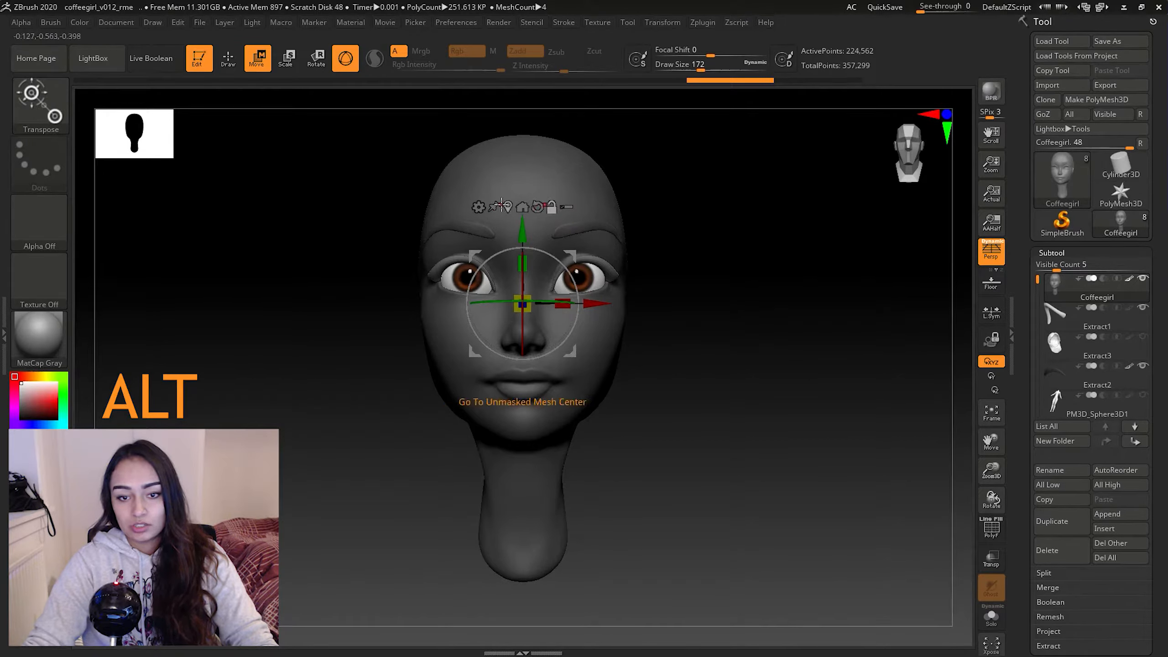
Reposition the gizmo on the ear area at the side of the head and pull the ears slightly outward along X.
{"action": "left_click", "coordinate": [425, 325], "text": "alt"}
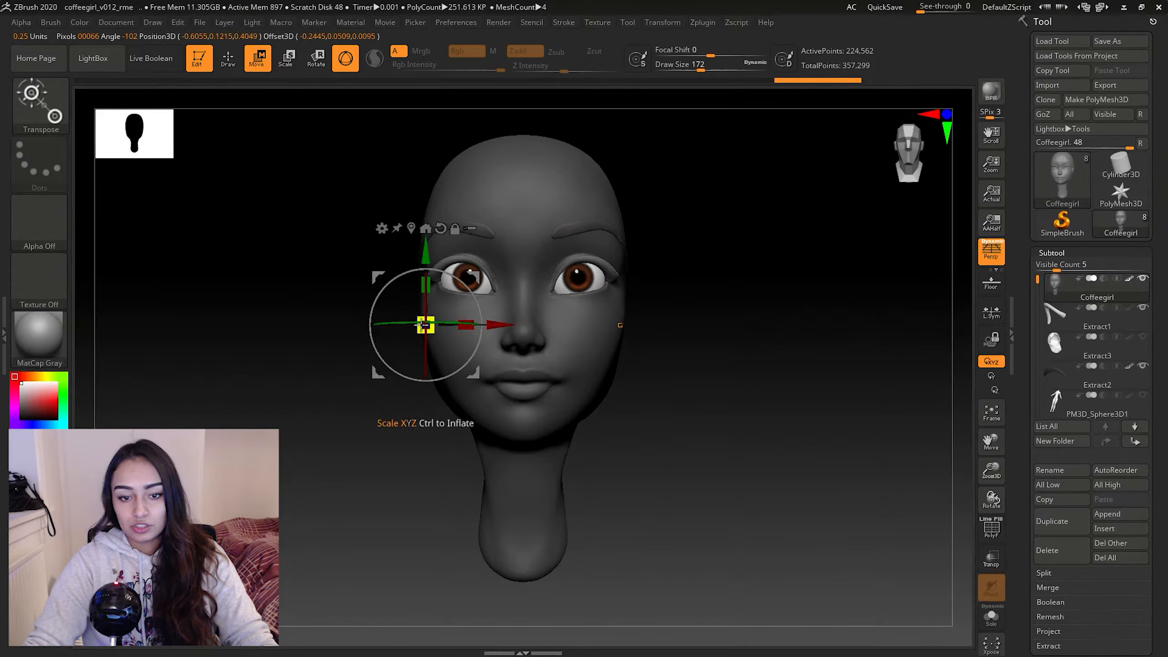
{"action": "right_click_drag", "start_coordinate": [462, 321], "coordinate": [667, 402]}
{"action": "left_click_drag", "start_coordinate": [685, 382], "coordinate": [571, 363]}
{"action": "mouse_move", "coordinate": [514, 318]}
{"action": "left_mouse_down"}
{"action": "mouse_move", "coordinate": [474, 323]}
{"action": "mouse_move", "coordinate": [514, 320]}
{"action": "left_mouse_up"}
{"action": "mouse_move", "coordinate": [683, 370]}
{"action": "left_mouse_down"}
{"action": "mouse_move", "coordinate": [706, 386]}
{"action": "mouse_move", "coordinate": [662, 375]}
{"action": "left_mouse_up"}
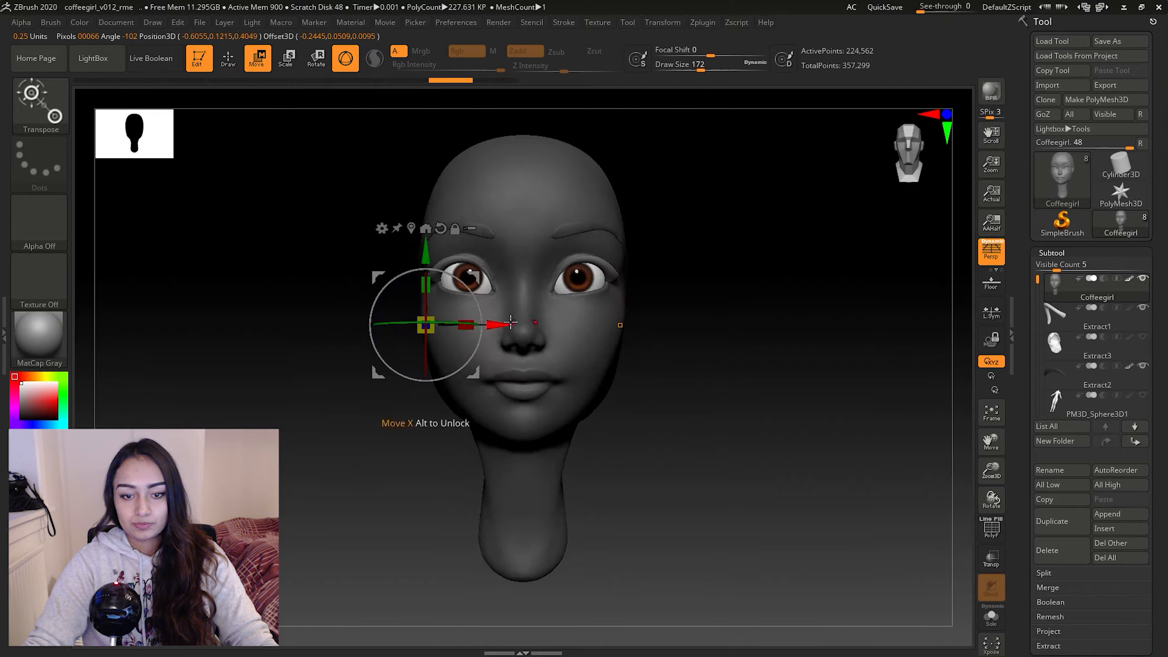
{"action": "left_click_drag", "start_coordinate": [510, 323], "coordinate": [446, 322]}
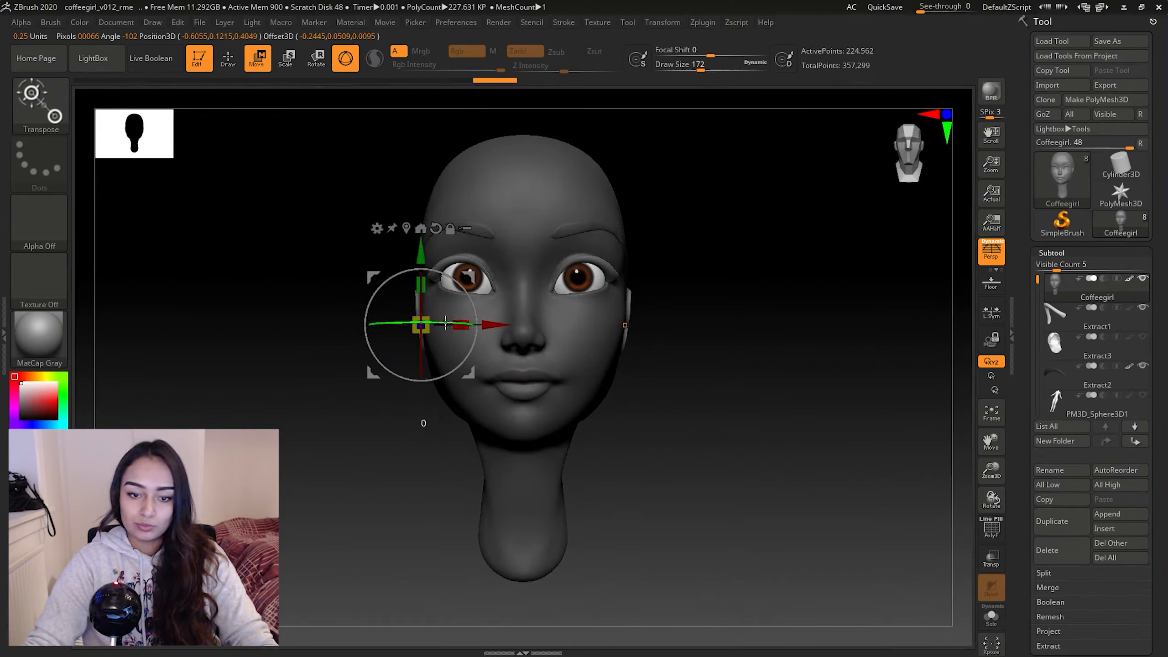
{"action": "left_click_drag", "start_coordinate": [626, 399], "coordinate": [518, 444], "text": "shift"}
{"action": "left_click_drag", "start_coordinate": [676, 383], "coordinate": [452, 335]}
{"action": "left_click_drag", "start_coordinate": [686, 364], "coordinate": [644, 366]}
Clear the mask from the head and return to Draw mode with the Move brush at draw size 87.
{"action": "left_click_drag", "start_coordinate": [709, 326], "coordinate": [710, 373], "text": "ctrl"}
{"action": "left_click_drag", "start_coordinate": [685, 400], "coordinate": [660, 375]}
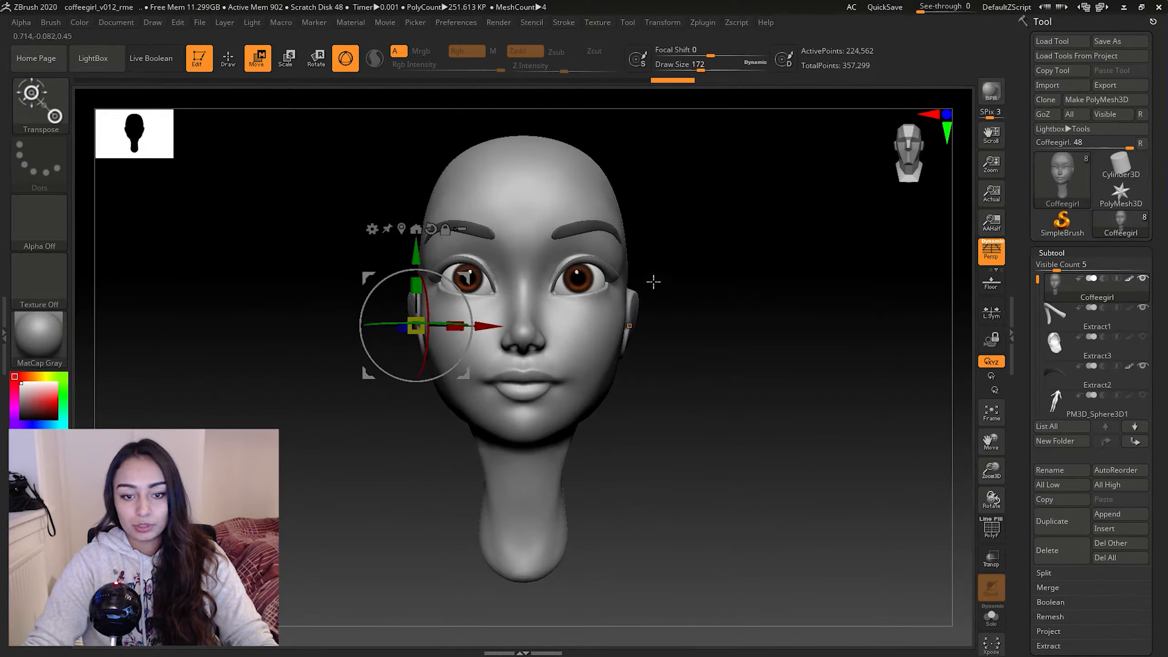
{"action": "left_click", "coordinate": [532, 202]}
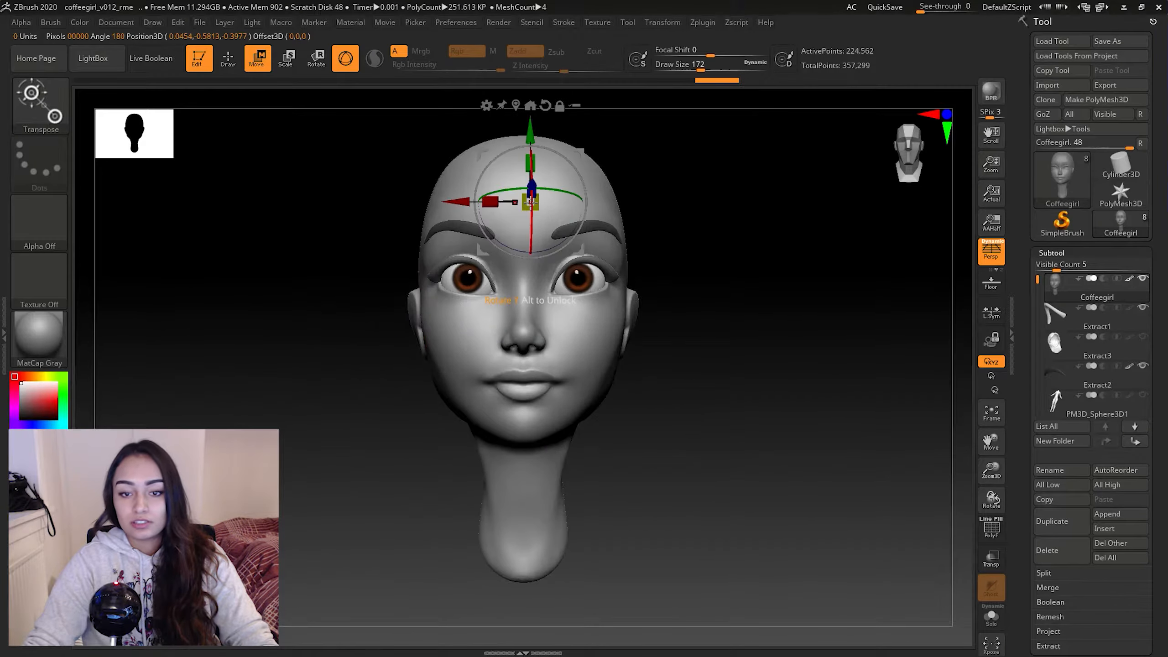
{"action": "key", "text": "q"}
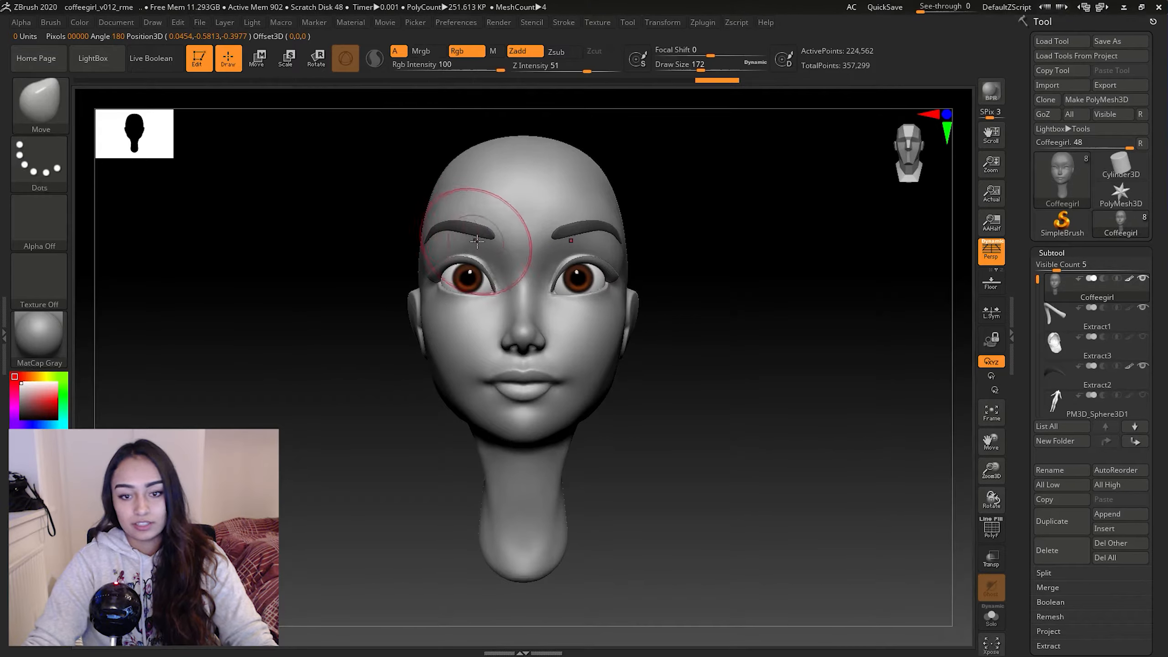
{"action": "mouse_move", "coordinate": [692, 297]}
{"action": "left_mouse_down"}
{"action": "mouse_move", "coordinate": [739, 315]}
{"action": "mouse_move", "coordinate": [574, 281]}
{"action": "mouse_move", "coordinate": [634, 274]}
{"action": "mouse_move", "coordinate": [641, 253]}
{"action": "mouse_move", "coordinate": [670, 283]}
{"action": "mouse_move", "coordinate": [729, 278]}
{"action": "left_mouse_up"}
{"action": "key", "text": "space"}
Show the Extract3 hair subtool for reference, and hide it again.
{"action": "left_click", "coordinate": [1142, 338]}
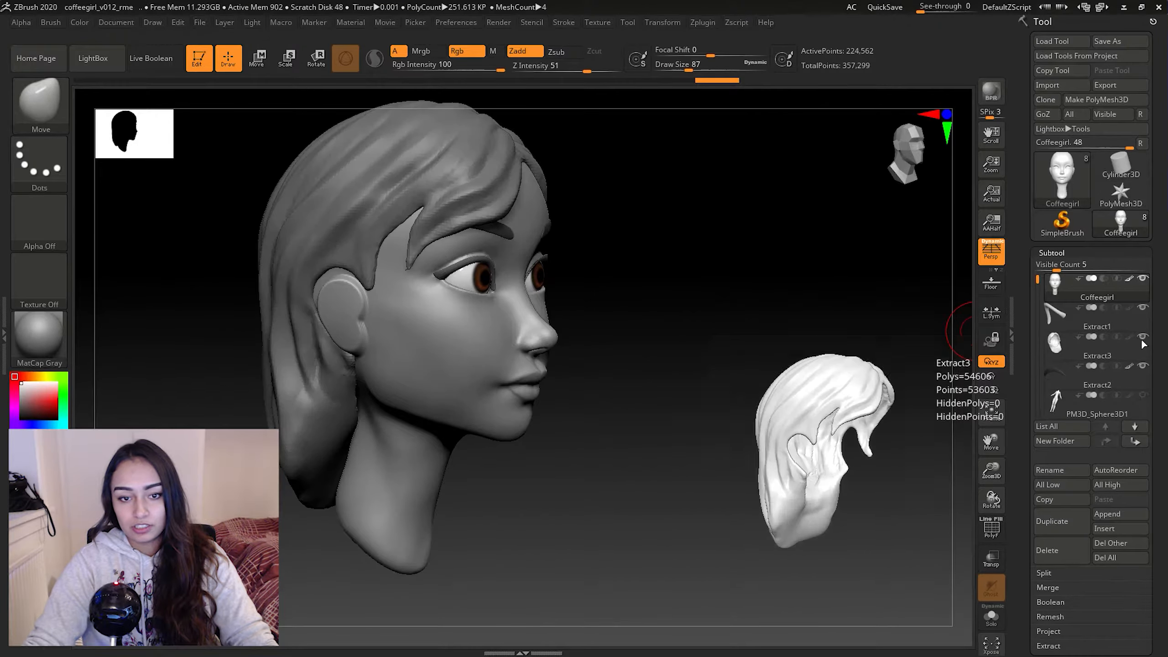
{"action": "left_click", "coordinate": [1141, 337]}
{"action": "mouse_move", "coordinate": [855, 307]}
{"action": "left_mouse_down"}
{"action": "mouse_move", "coordinate": [783, 298]}
{"action": "mouse_move", "coordinate": [720, 358]}
{"action": "mouse_move", "coordinate": [816, 396]}
{"action": "left_mouse_up"}
Paint a MaskPen band from the forehead hairline over the ear to the back of the head.
{"action": "key", "text": "ctrl"}
{"action": "mouse_move", "coordinate": [727, 271]}
{"action": "left_mouse_down"}
{"action": "mouse_move", "coordinate": [708, 272]}
{"action": "mouse_move", "coordinate": [700, 294]}
{"action": "mouse_move", "coordinate": [710, 296]}
{"action": "left_mouse_up"}
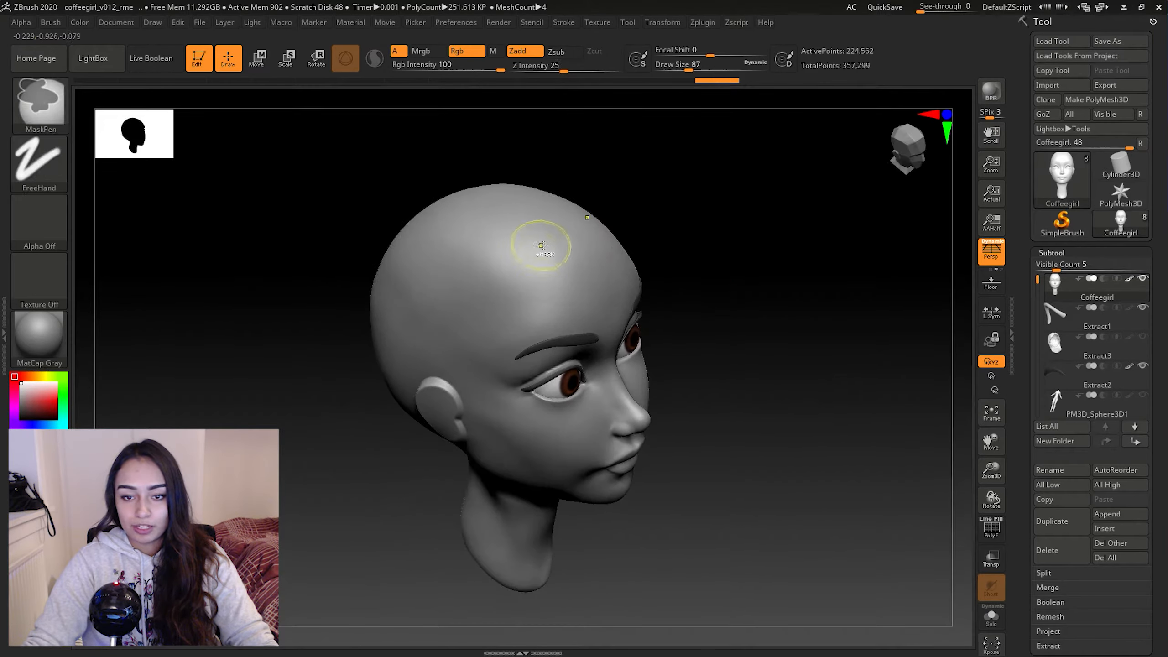
{"action": "left_click_drag", "start_coordinate": [574, 234], "coordinate": [409, 334], "text": "ctrl"}
{"action": "mouse_move", "coordinate": [681, 359]}
{"action": "left_mouse_down"}
{"action": "mouse_move", "coordinate": [782, 464]}
{"action": "mouse_move", "coordinate": [619, 382]}
{"action": "mouse_move", "coordinate": [761, 443]}
{"action": "mouse_move", "coordinate": [653, 391]}
{"action": "left_mouse_up"}
{"action": "left_click_drag", "start_coordinate": [477, 345], "coordinate": [414, 433], "text": "ctrl"}
{"action": "left_click_drag", "start_coordinate": [598, 557], "coordinate": [709, 492], "text": "shift"}
{"action": "mouse_move", "coordinate": [371, 446]}
{"action": "left_mouse_down", "text": "ctrl"}
{"action": "mouse_move", "coordinate": [425, 431]}
{"action": "mouse_move", "coordinate": [365, 464]}
{"action": "left_mouse_up", "text": "ctrl"}
{"action": "left_click_drag", "start_coordinate": [795, 362], "coordinate": [714, 386]}
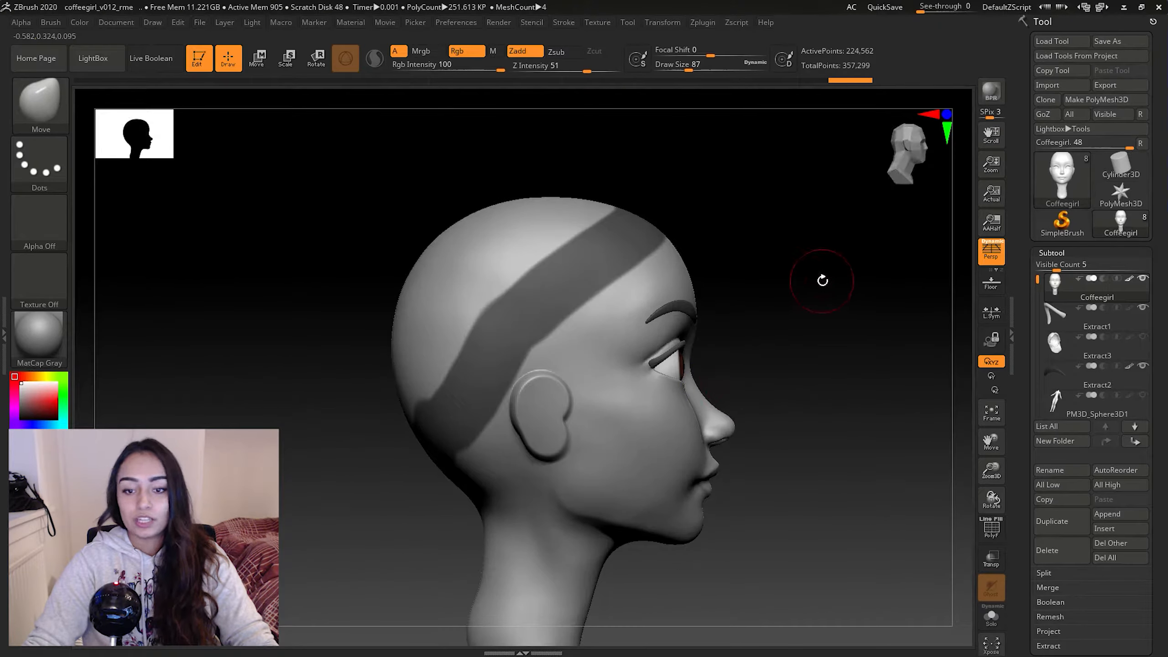
Check the head's polygroups with PolyFrame, clear the band mask, and regroup the whole head as one polygroup.
{"action": "key", "text": "shift+f"}
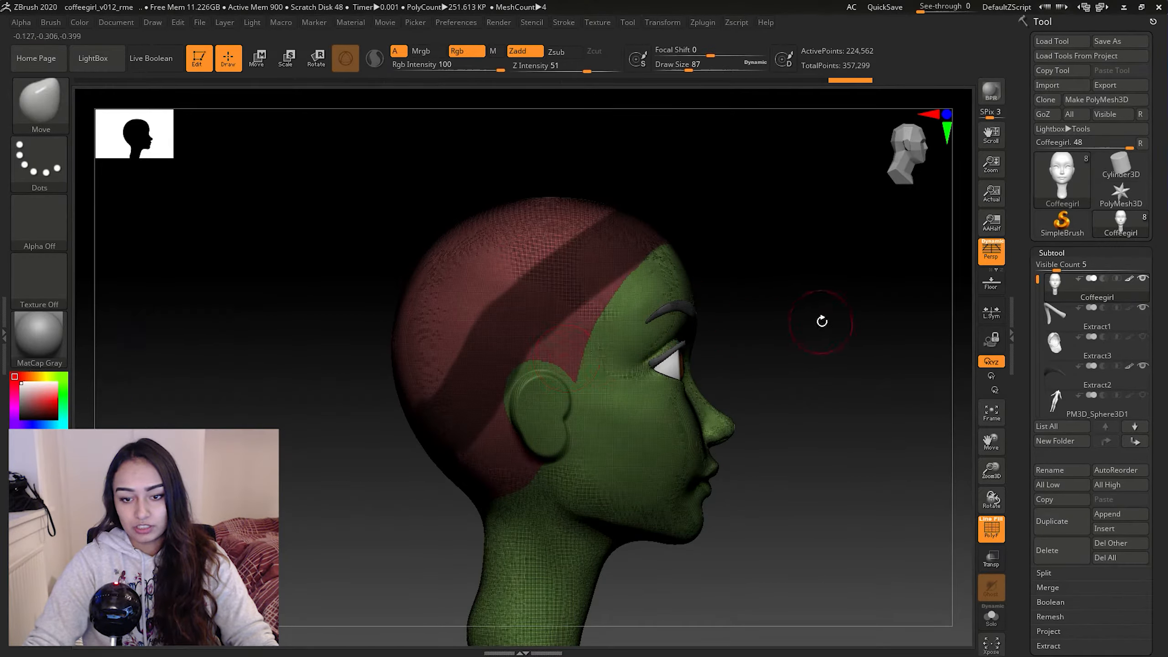
{"action": "left_click", "coordinate": [820, 320], "text": "ctrl"}
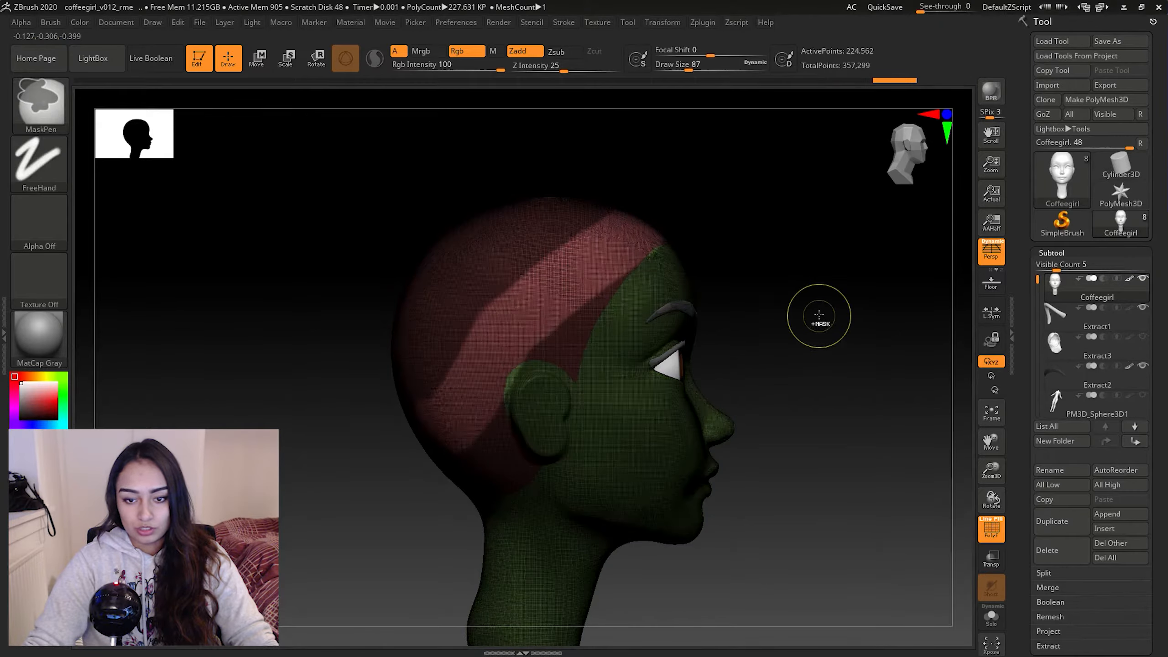
{"action": "mouse_move", "coordinate": [819, 322]}
{"action": "left_mouse_down", "text": "ctrl"}
{"action": "mouse_move", "coordinate": [817, 335]}
{"action": "mouse_move", "coordinate": [727, 291]}
{"action": "mouse_move", "coordinate": [745, 271]}
{"action": "left_mouse_up", "text": "ctrl"}
{"action": "key", "text": "ctrl+w"}
{"action": "left_click_drag", "start_coordinate": [832, 331], "coordinate": [735, 272]}
{"action": "key", "text": "shift+f"}
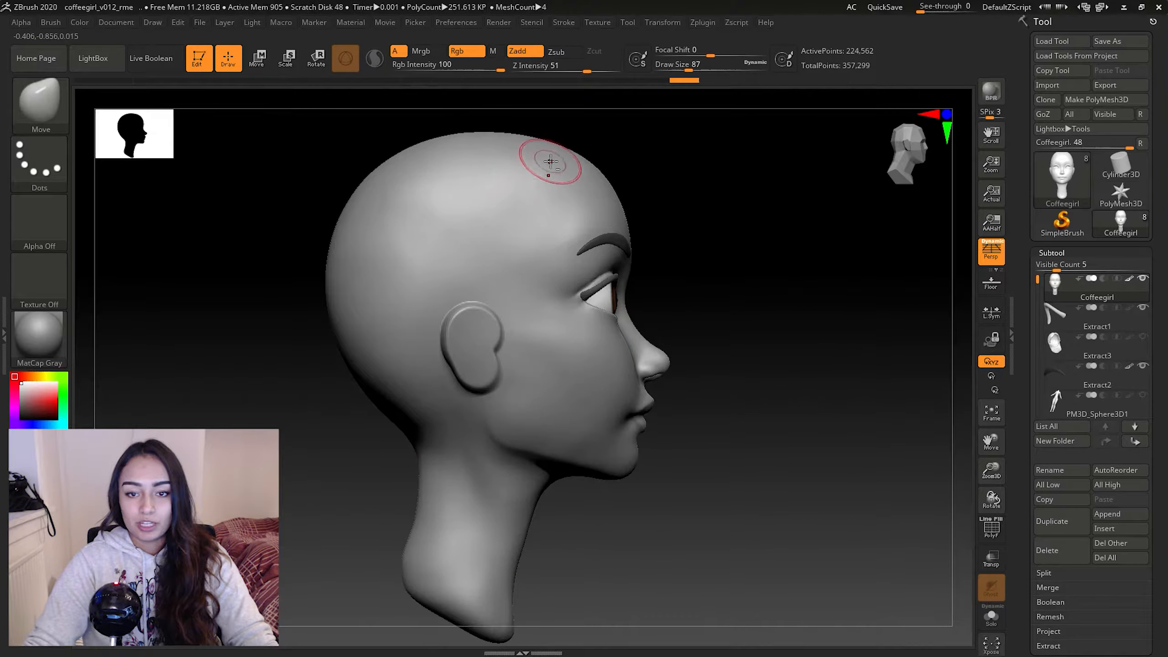
Repaint the mask band along the hairline from the forehead, above and behind the ear, down to the nape.
{"action": "left_click_drag", "start_coordinate": [818, 221], "coordinate": [721, 195]}
{"action": "key", "text": "ctrl"}
{"action": "left_click_drag", "start_coordinate": [559, 124], "coordinate": [414, 283], "text": "ctrl"}
{"action": "mouse_move", "coordinate": [658, 459]}
{"action": "left_mouse_down"}
{"action": "mouse_move", "coordinate": [754, 481]}
{"action": "mouse_move", "coordinate": [482, 261]}
{"action": "left_mouse_up"}
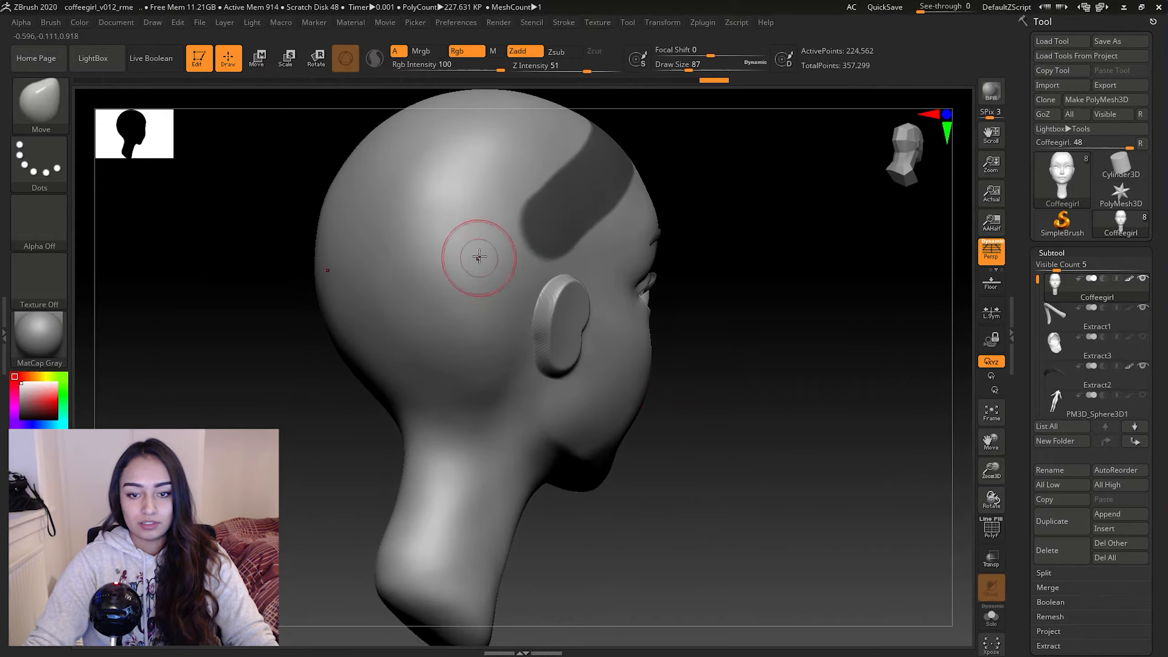
{"action": "key", "text": "ctrl"}
{"action": "mouse_move", "coordinate": [534, 230]}
{"action": "left_mouse_down", "text": "ctrl"}
{"action": "mouse_move", "coordinate": [490, 299]}
{"action": "mouse_move", "coordinate": [423, 375]}
{"action": "mouse_move", "coordinate": [398, 383]}
{"action": "left_mouse_up", "text": "ctrl"}
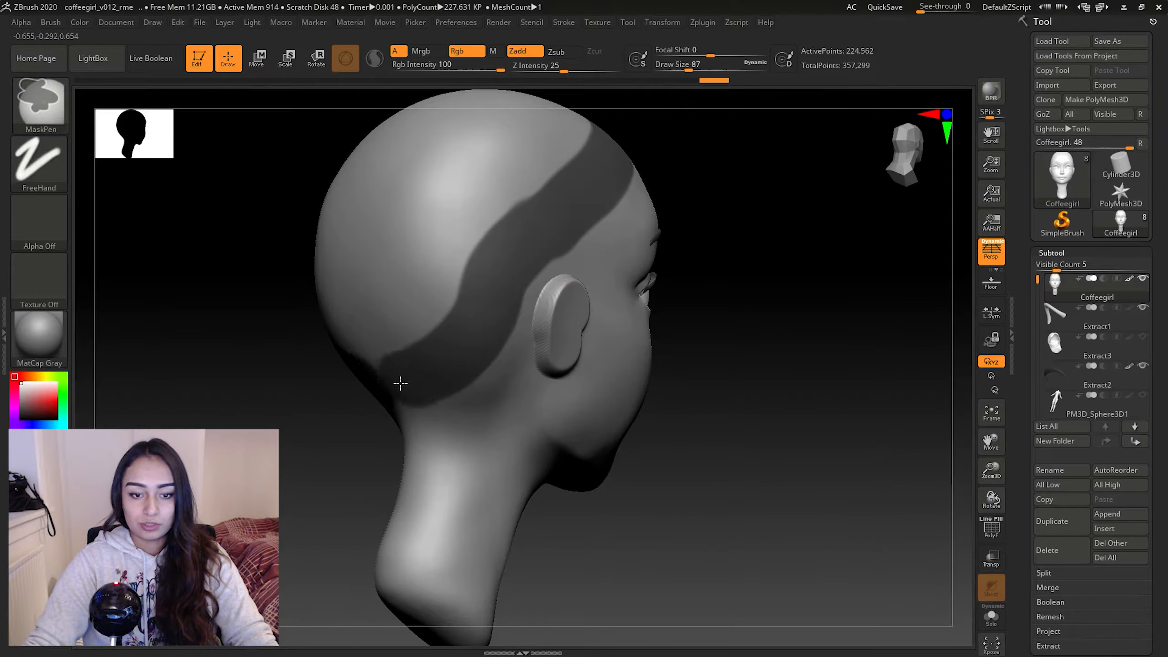
{"action": "left_click_drag", "start_coordinate": [743, 334], "coordinate": [756, 321]}
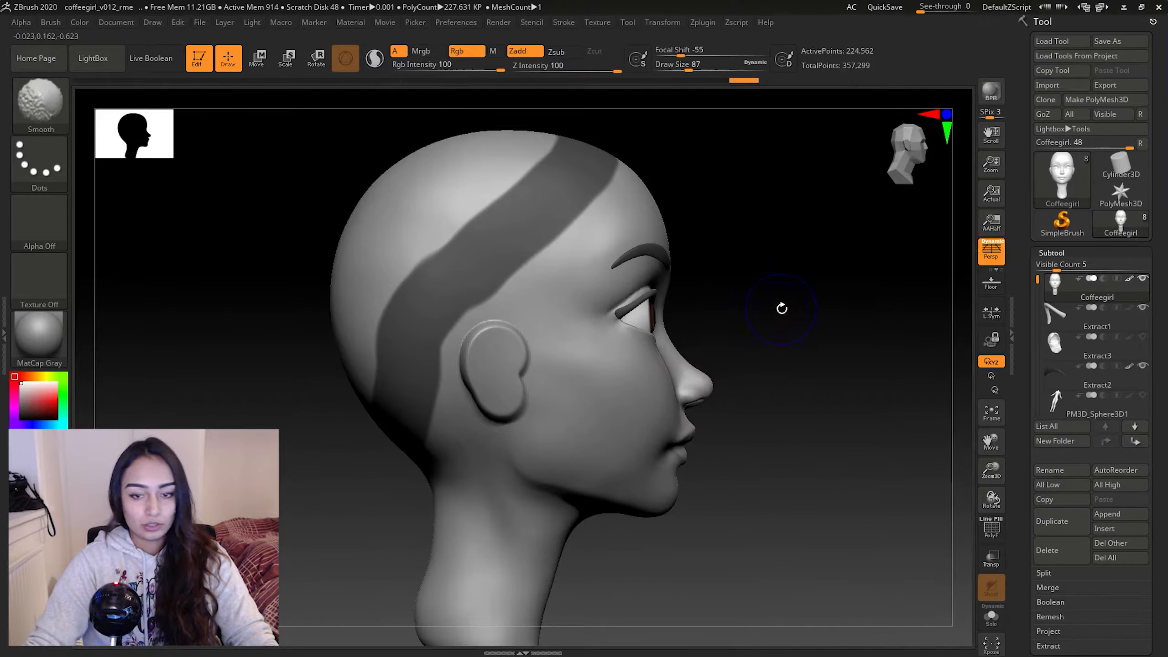
Assign the masked hairline band its own polygroup, with PolyFrame on to check the grouping.
{"action": "left_click_drag", "start_coordinate": [843, 311], "coordinate": [787, 308]}
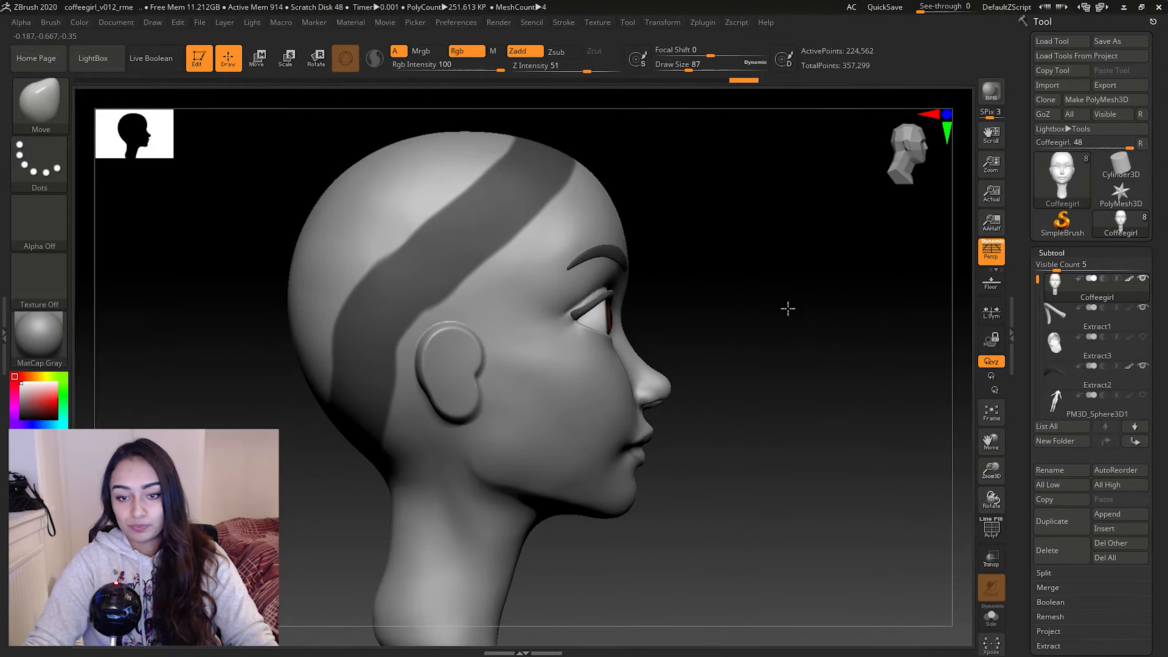
{"action": "key", "text": "shift+f"}
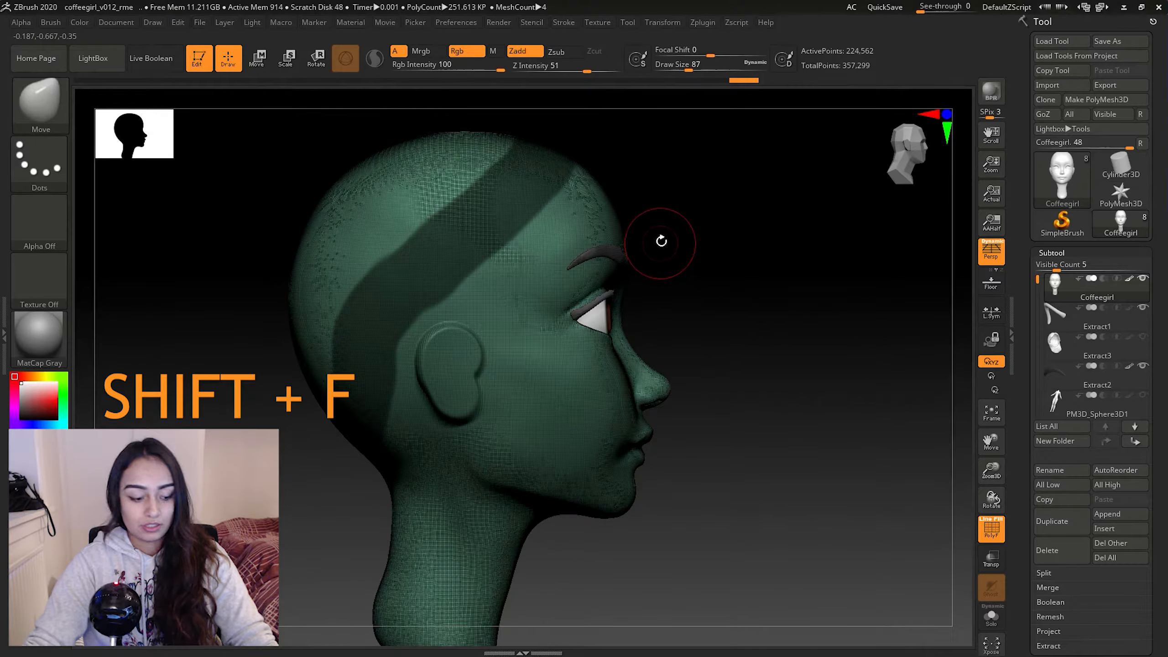
{"action": "key", "text": "ctrl+w"}
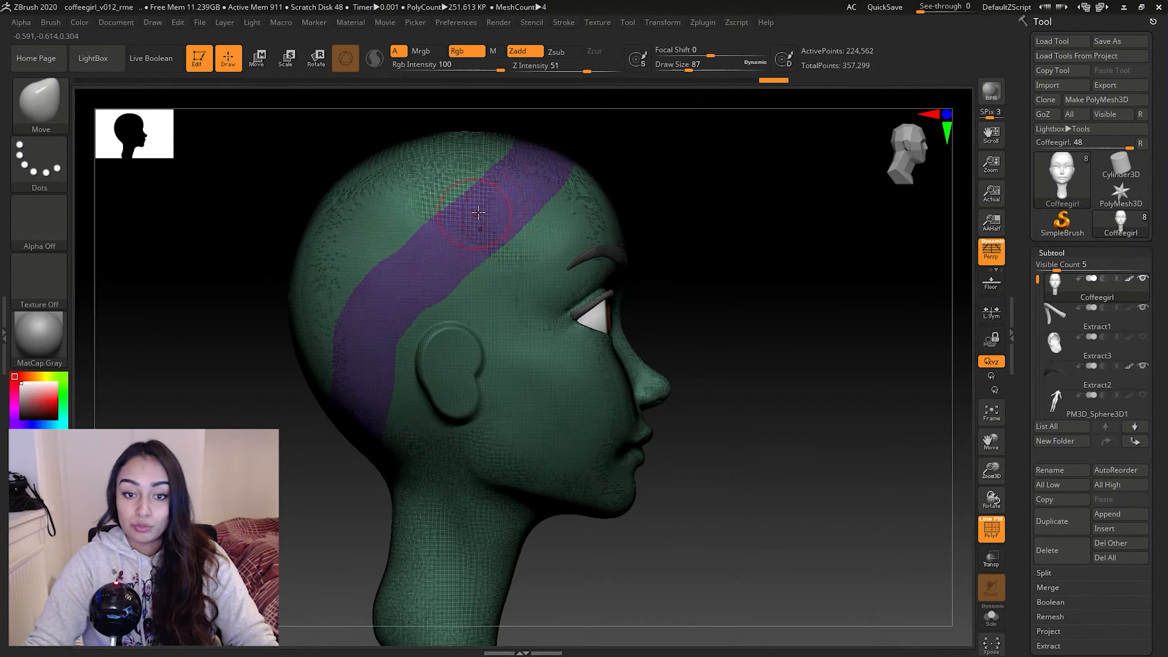
{"action": "key", "text": "shift+f"}
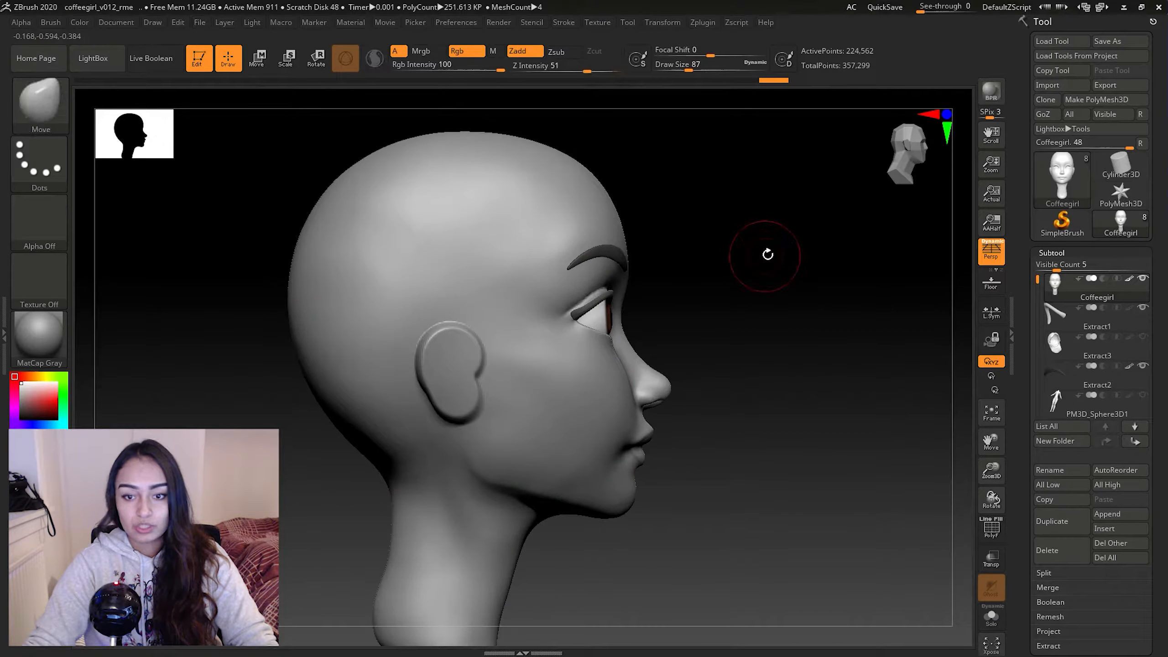
{"action": "key", "text": "shift+f"}
Hide the hairline band polygroup so the scalp and the face are separated by a gap.
{"action": "key", "text": "ctrl"}
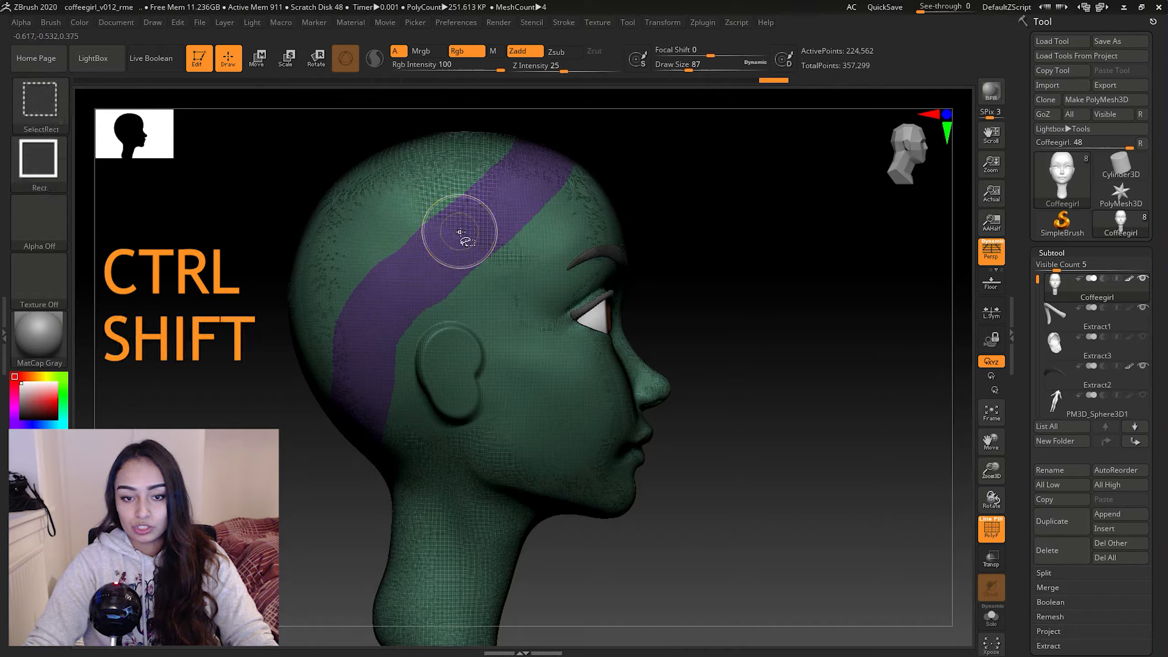
{"action": "left_click", "coordinate": [485, 226], "text": "ctrl+shift"}
{"action": "mouse_move", "coordinate": [529, 257]}
{"action": "left_mouse_down"}
{"action": "mouse_move", "coordinate": [673, 281]}
{"action": "mouse_move", "coordinate": [720, 209]}
{"action": "mouse_move", "coordinate": [528, 262]}
{"action": "left_mouse_up"}
{"action": "mouse_move", "coordinate": [783, 252]}
{"action": "left_mouse_down"}
{"action": "mouse_move", "coordinate": [794, 225]}
{"action": "mouse_move", "coordinate": [763, 261]}
{"action": "left_mouse_up"}
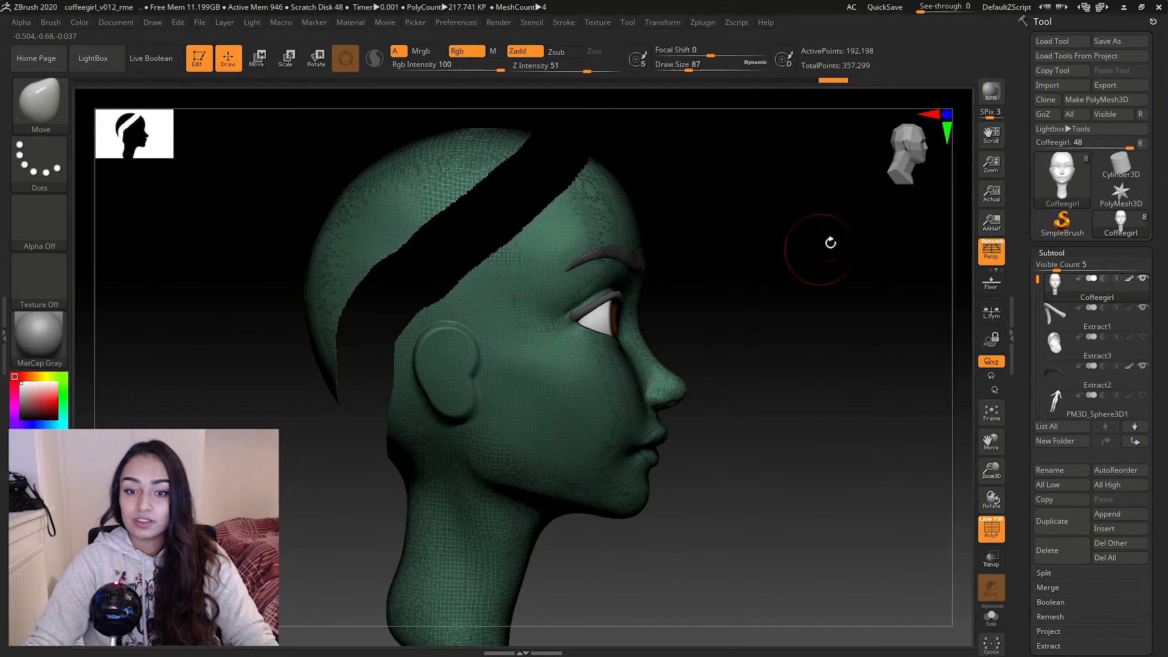
Run Auto Groups on the visible head to give the scalp and the face separate polygroups.
{"action": "left_click_drag", "start_coordinate": [830, 242], "coordinate": [1025, 216]}
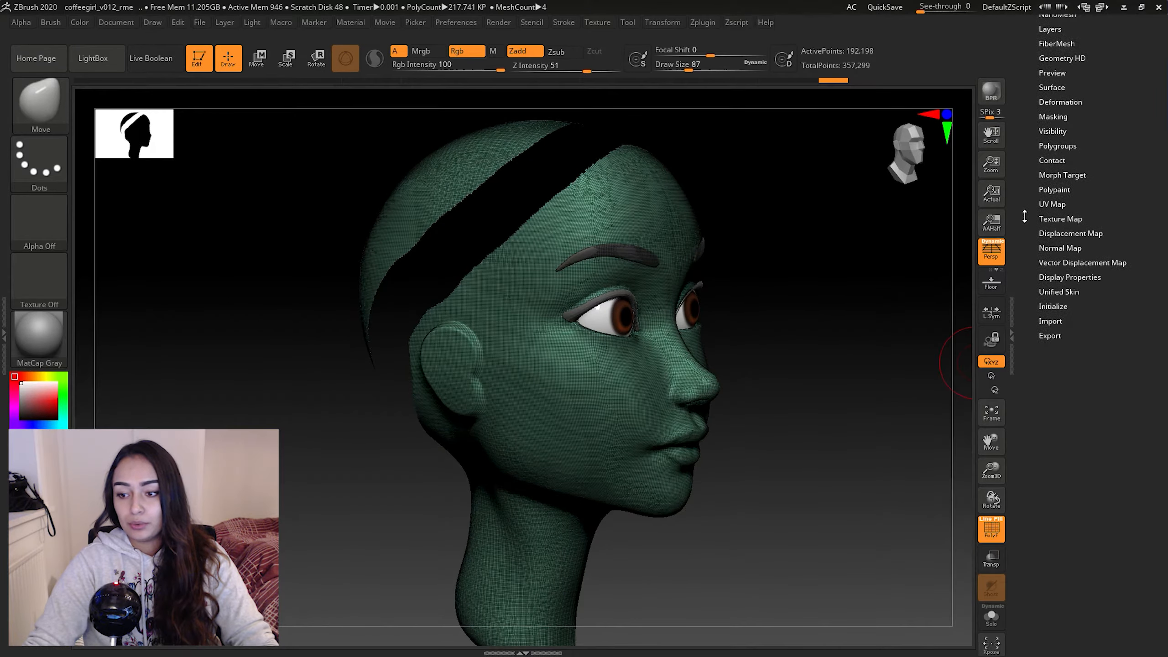
{"action": "key", "text": "shift"}
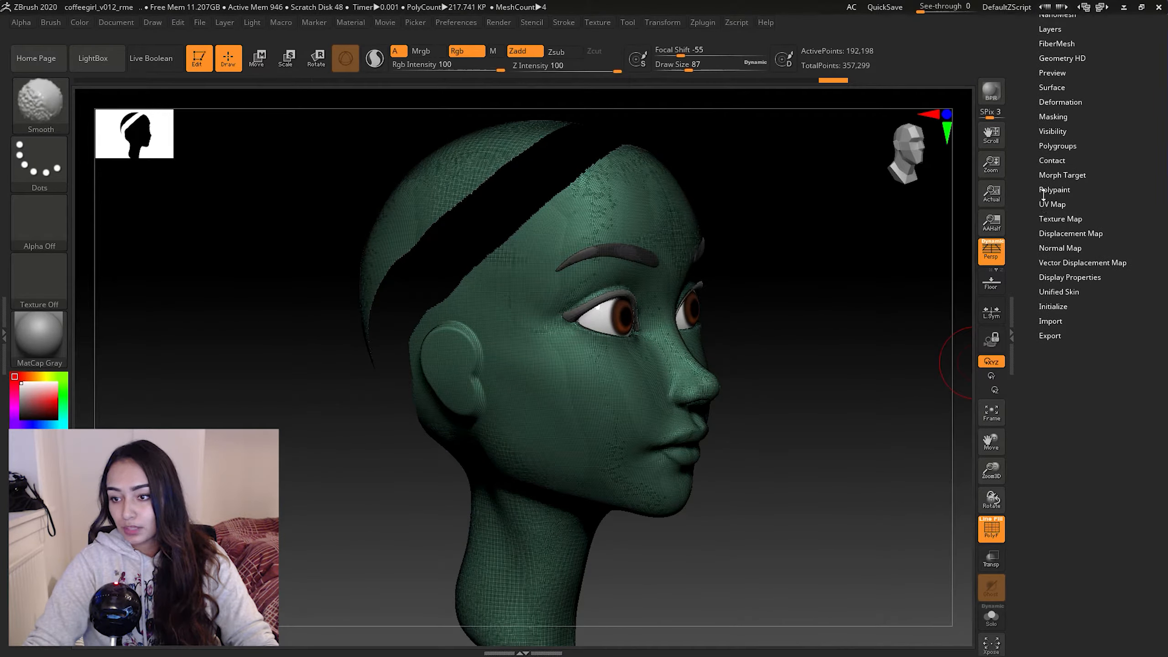
{"action": "left_click", "coordinate": [1053, 146]}
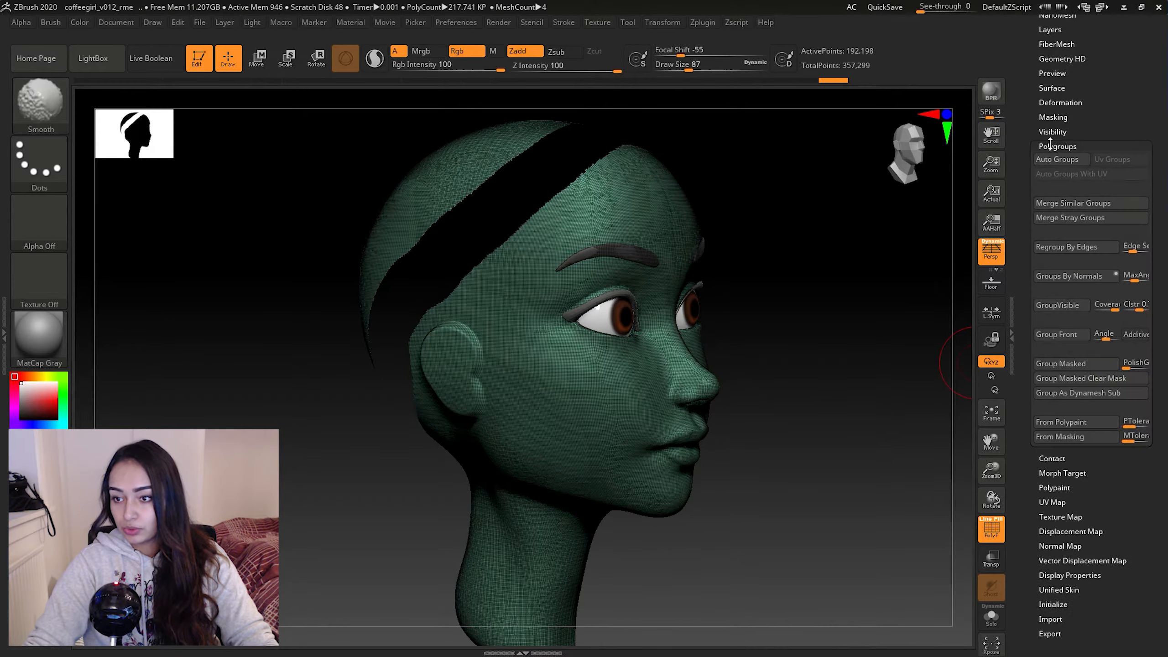
{"action": "left_click", "coordinate": [1040, 275]}
{"action": "left_click_drag", "start_coordinate": [864, 285], "coordinate": [852, 276], "text": "shift"}
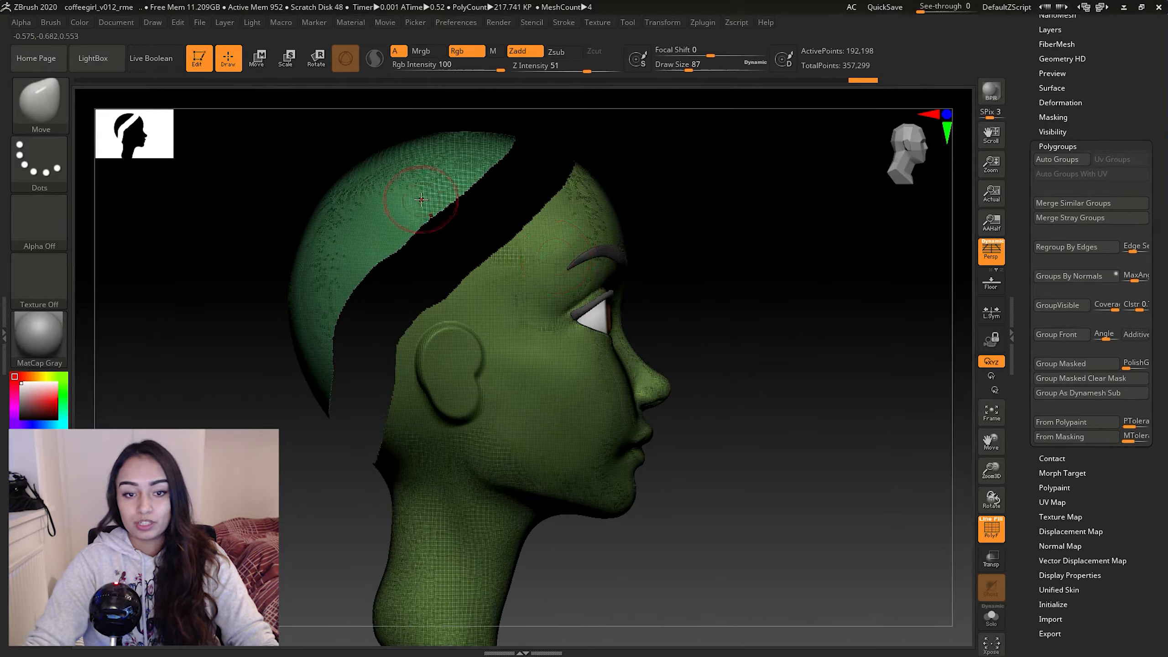
Isolate the scalp together with the hairline band, and merge them into one polygroup.
{"action": "left_click", "coordinate": [404, 182], "text": "ctrl+shift"}
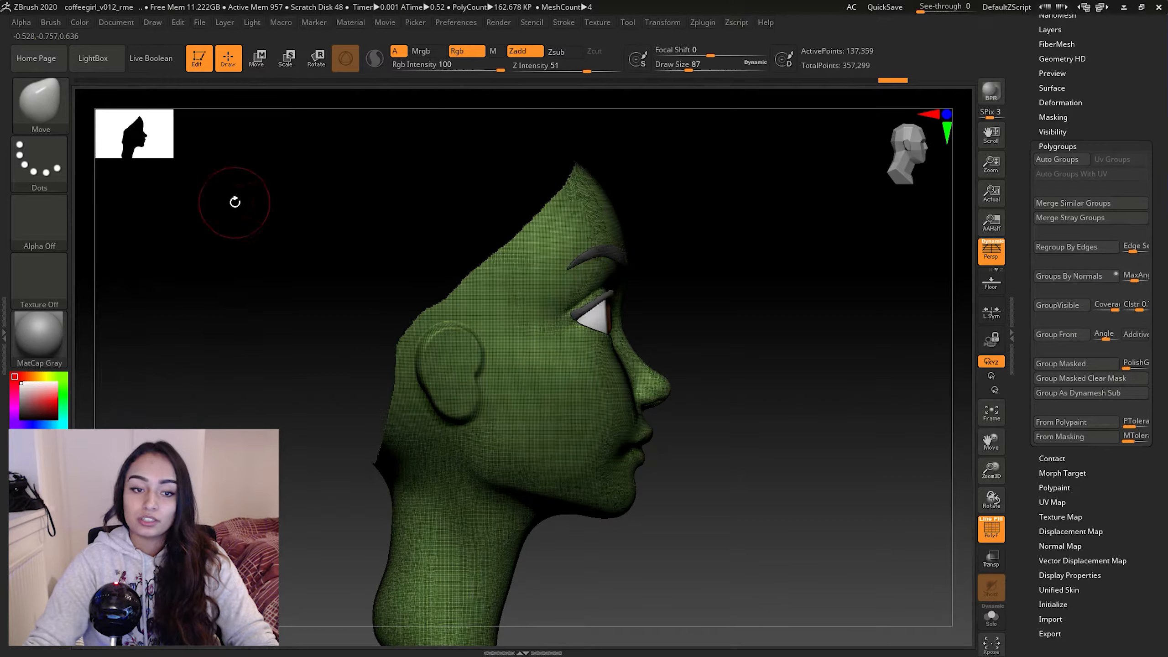
{"action": "left_click_drag", "start_coordinate": [280, 190], "coordinate": [215, 258], "text": "ctrl+shift"}
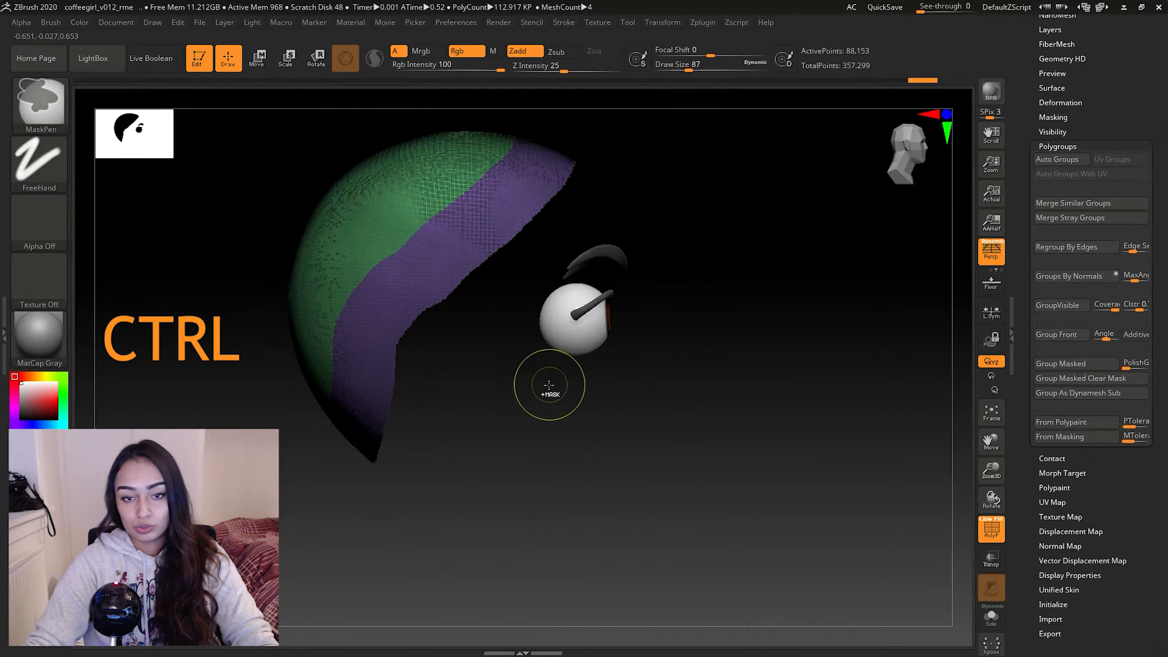
{"action": "key", "text": "ctrl+w"}
Mask the whole isolated scalp cap, and unhide the rest of the head.
{"action": "left_click_drag", "start_coordinate": [723, 342], "coordinate": [662, 318]}
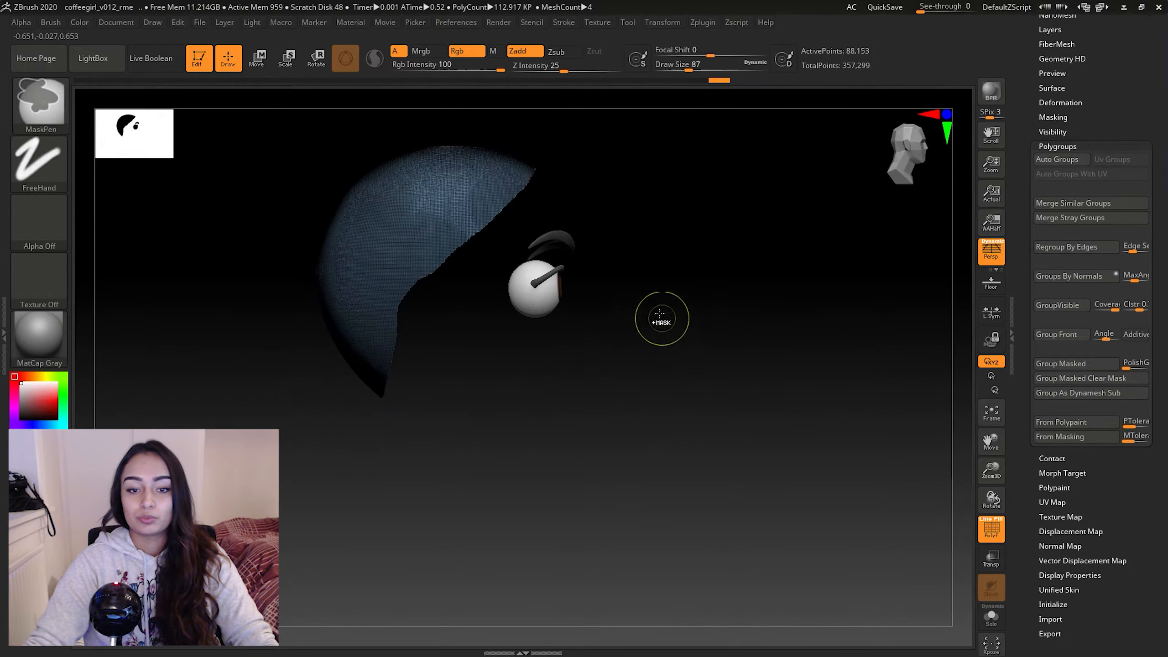
{"action": "left_click_drag", "start_coordinate": [636, 264], "coordinate": [662, 183]}
{"action": "left_click_drag", "start_coordinate": [686, 144], "coordinate": [302, 485], "text": "ctrl+shift"}
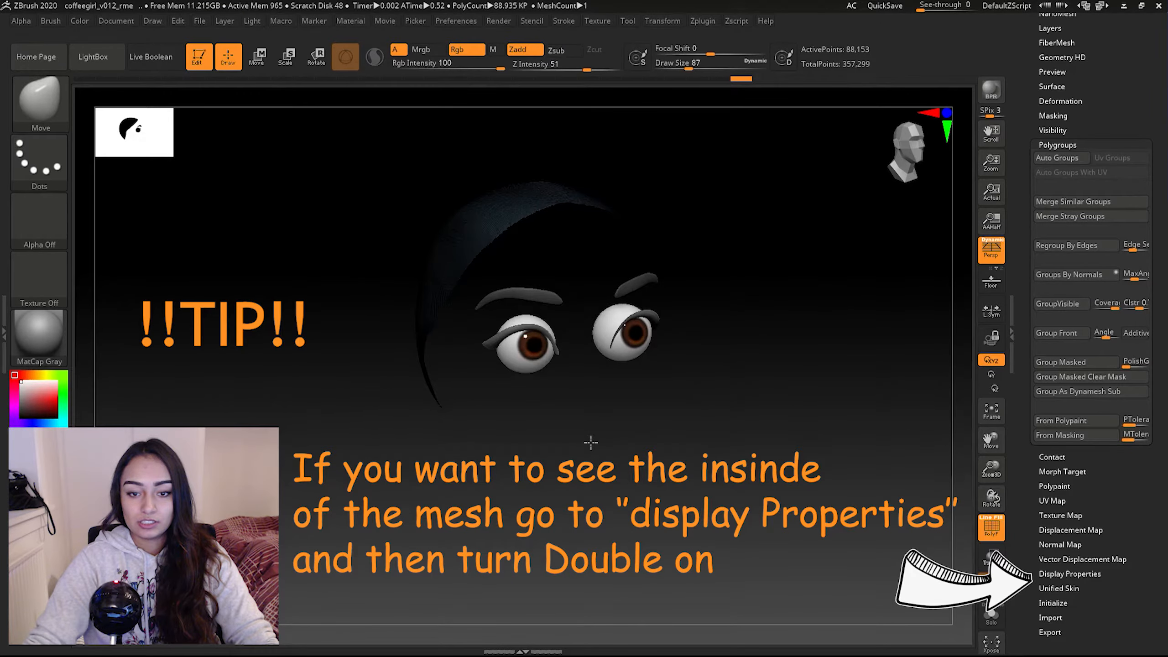
{"action": "left_click_drag", "start_coordinate": [589, 443], "coordinate": [659, 383]}
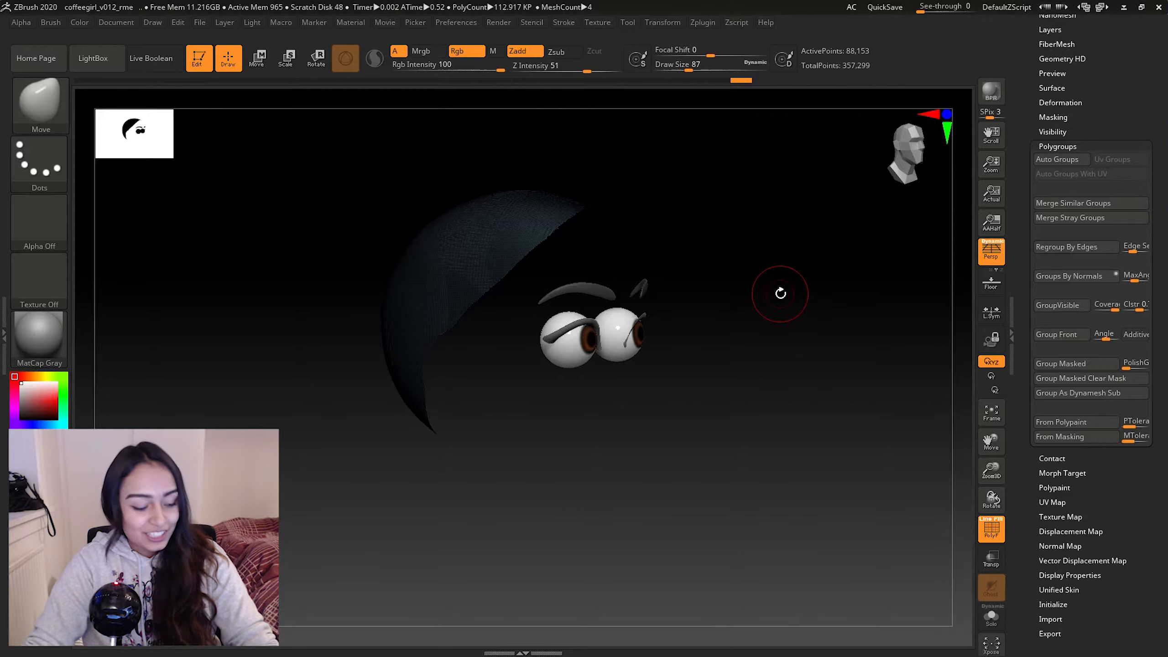
{"action": "left_click", "coordinate": [780, 295], "text": "ctrl+shift"}
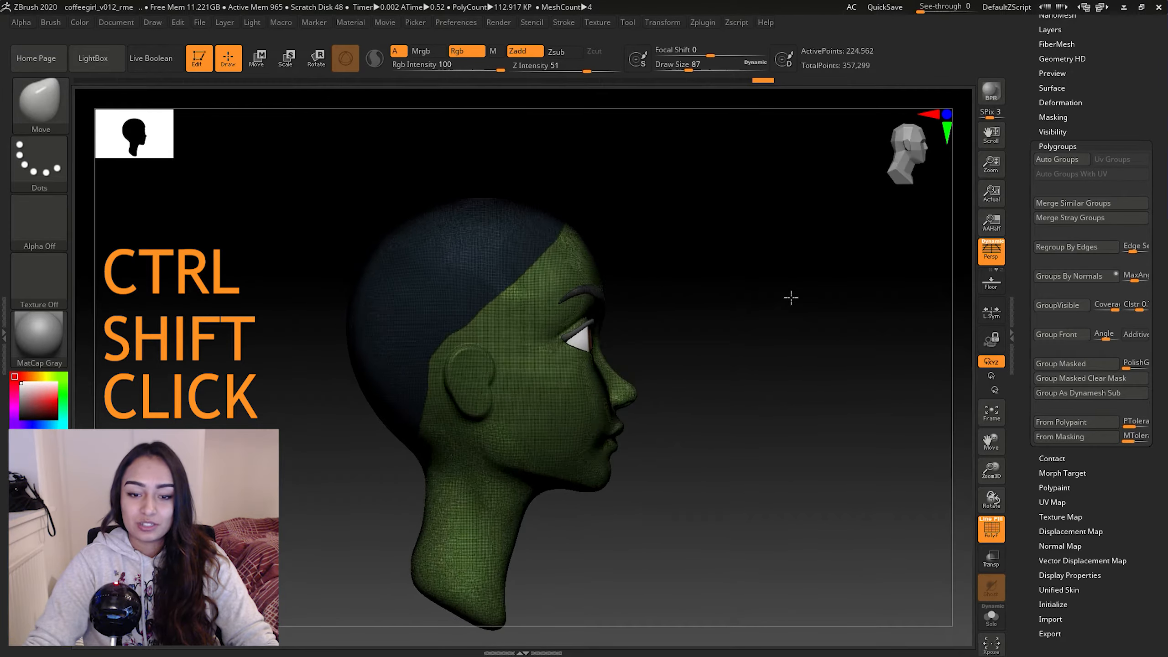
Turn off PolyFrame, and preview an Extract of the masked scalp with S Smt set to 0.
{"action": "left_click_drag", "start_coordinate": [792, 297], "coordinate": [792, 296]}
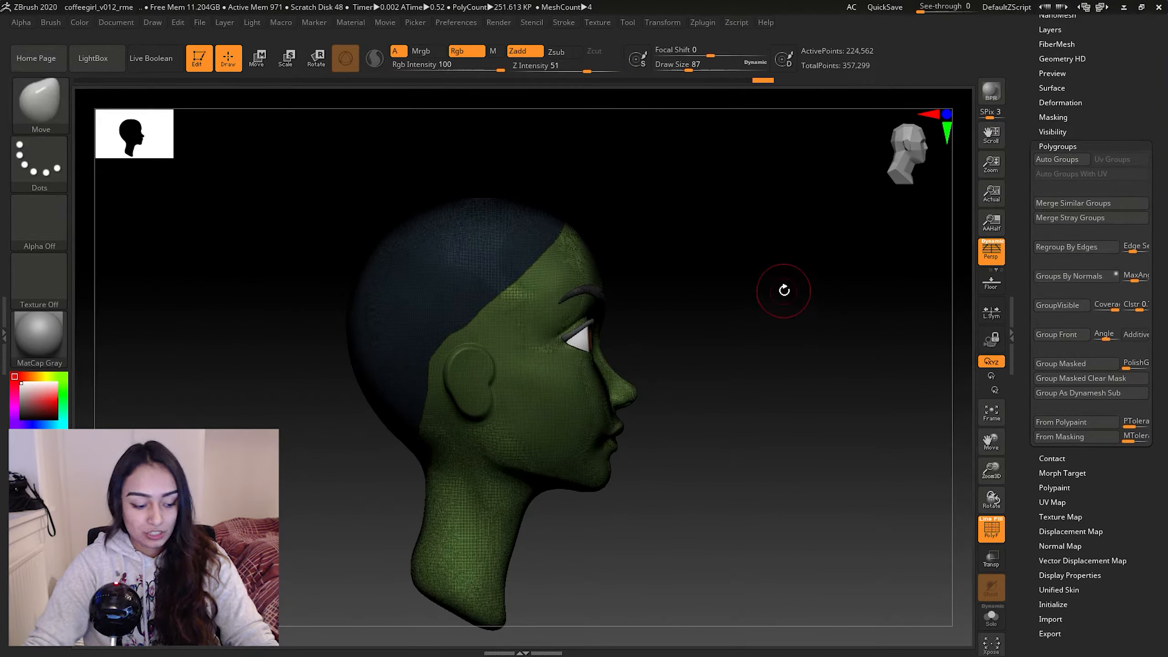
{"action": "key", "text": "shift+f"}
{"action": "left_click_drag", "start_coordinate": [753, 287], "coordinate": [784, 276]}
{"action": "left_click_drag", "start_coordinate": [1025, 226], "coordinate": [1028, 314]}
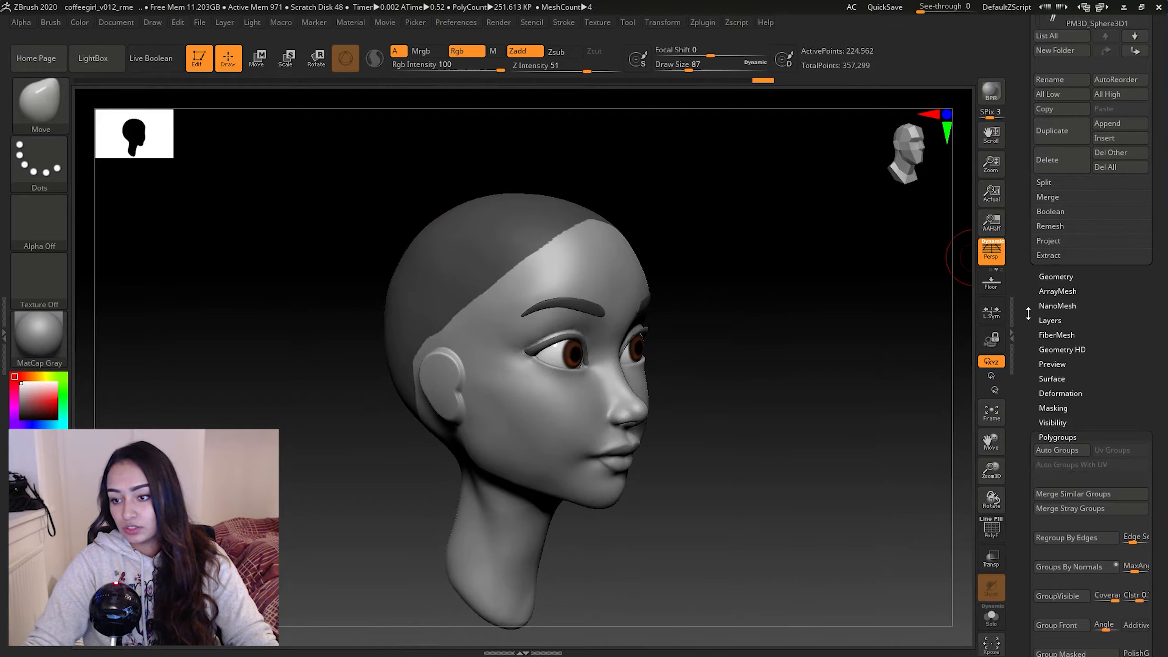
{"action": "left_click", "coordinate": [1047, 256]}
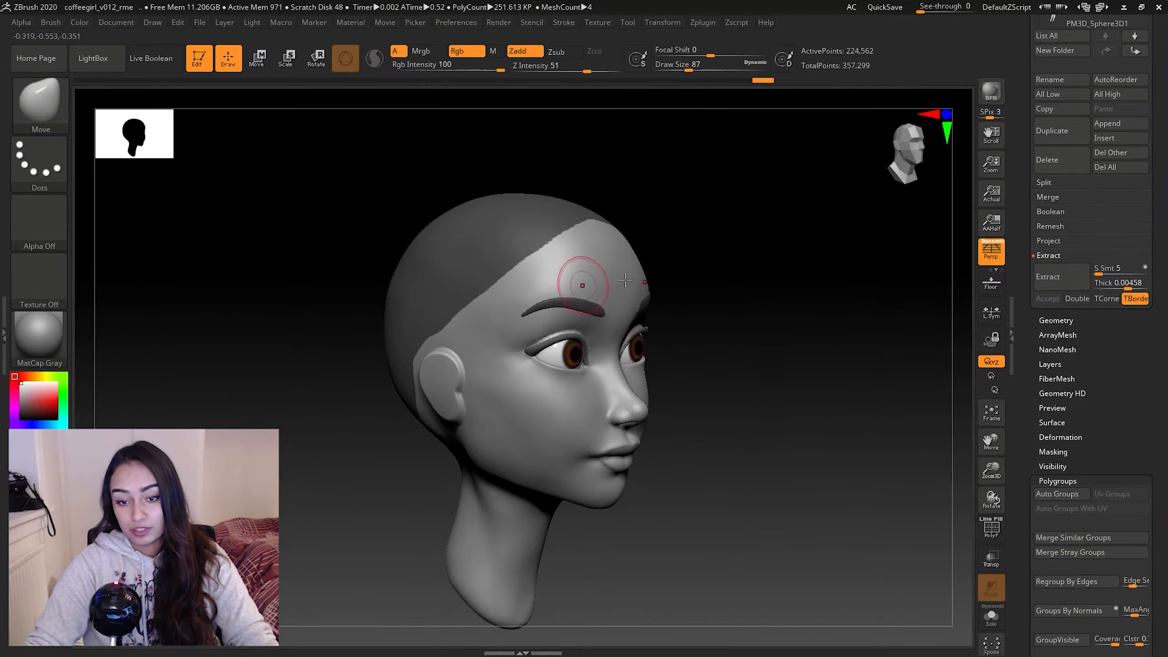
{"action": "left_click_drag", "start_coordinate": [1099, 274], "coordinate": [1090, 270]}
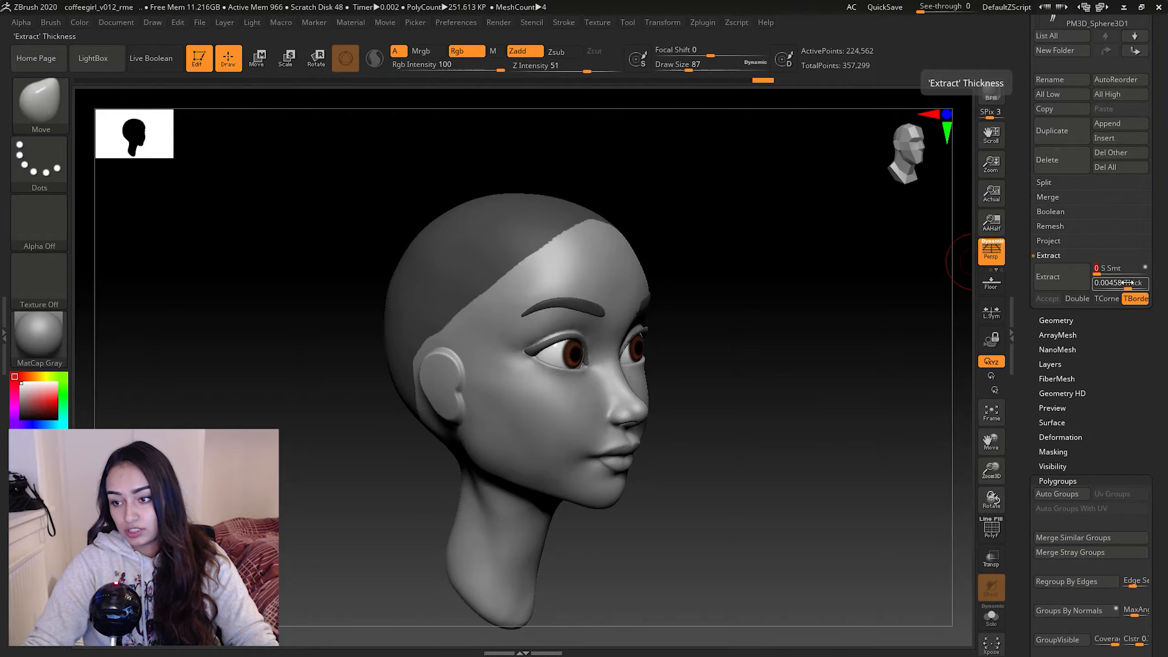
{"action": "left_click", "coordinate": [1066, 272]}
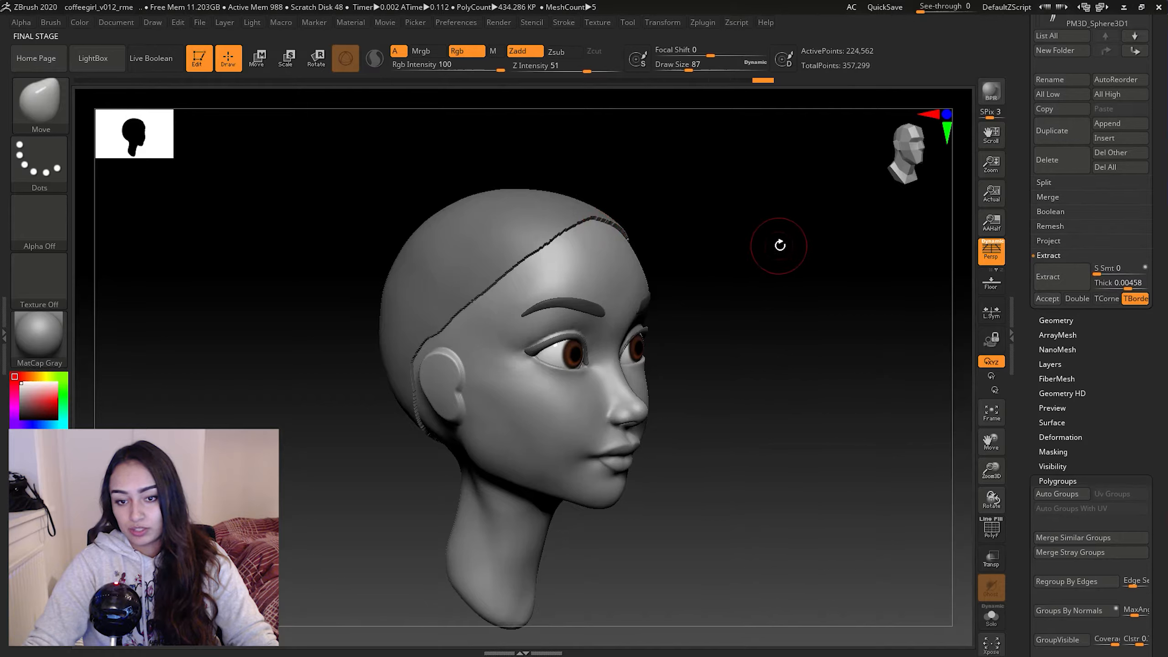
{"action": "left_click_drag", "start_coordinate": [824, 284], "coordinate": [746, 268]}
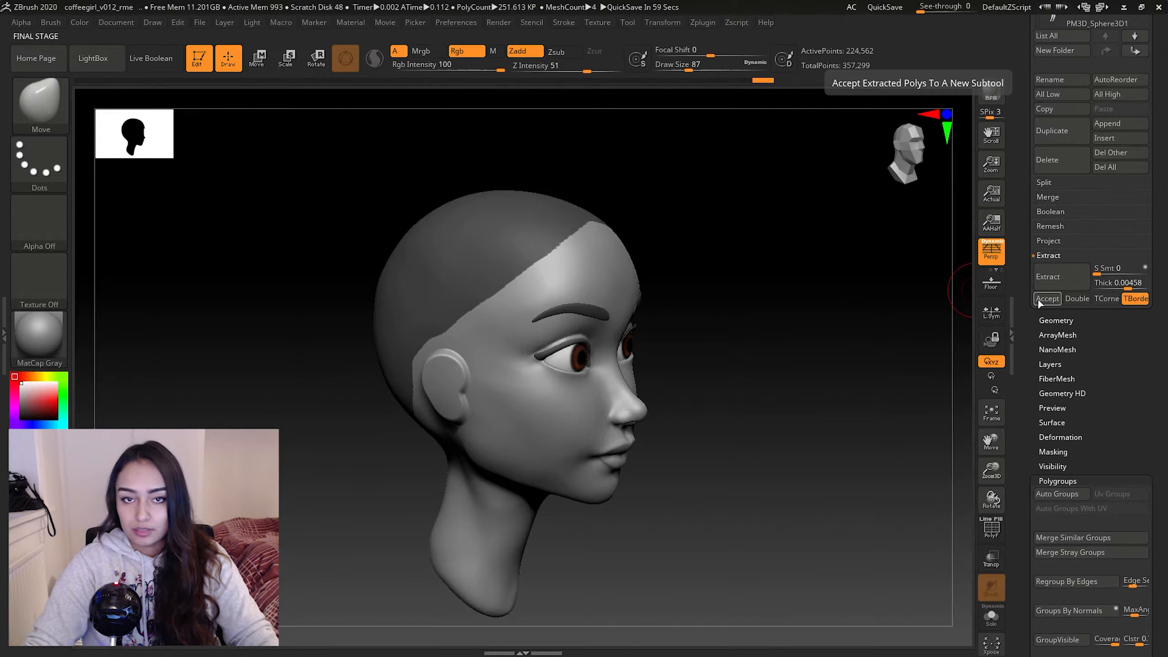
Extract the masked scalp as a new subtool with a thickness of 0.00985, and clear its mask.
{"action": "left_click_drag", "start_coordinate": [1125, 285], "coordinate": [1129, 285]}
{"action": "left_click", "coordinate": [1063, 277]}
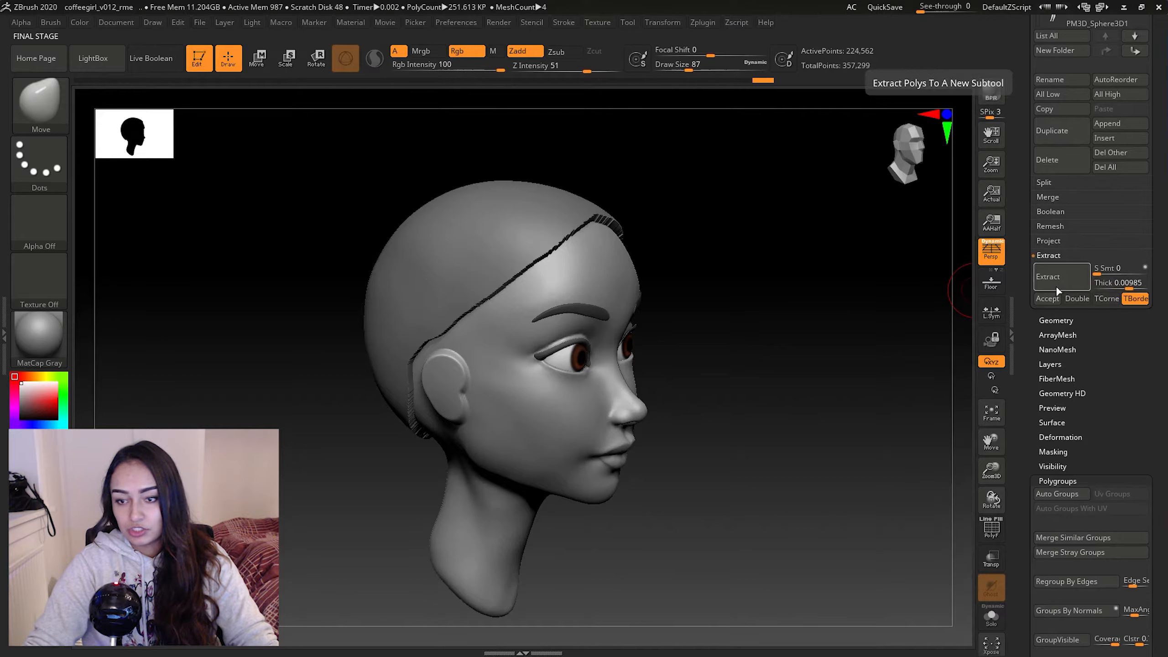
{"action": "left_click", "coordinate": [1047, 298]}
{"action": "mouse_move", "coordinate": [721, 308]}
{"action": "left_mouse_down", "text": "shift"}
{"action": "mouse_move", "coordinate": [743, 300]}
{"action": "mouse_move", "coordinate": [726, 260]}
{"action": "mouse_move", "coordinate": [714, 264]}
{"action": "left_mouse_up", "text": "shift"}
{"action": "mouse_move", "coordinate": [800, 210]}
{"action": "left_mouse_down", "text": "ctrl"}
{"action": "mouse_move", "coordinate": [766, 258]}
{"action": "mouse_move", "coordinate": [722, 282]}
{"action": "mouse_move", "coordinate": [764, 294]}
{"action": "mouse_move", "coordinate": [539, 248]}
{"action": "left_mouse_up", "text": "ctrl"}
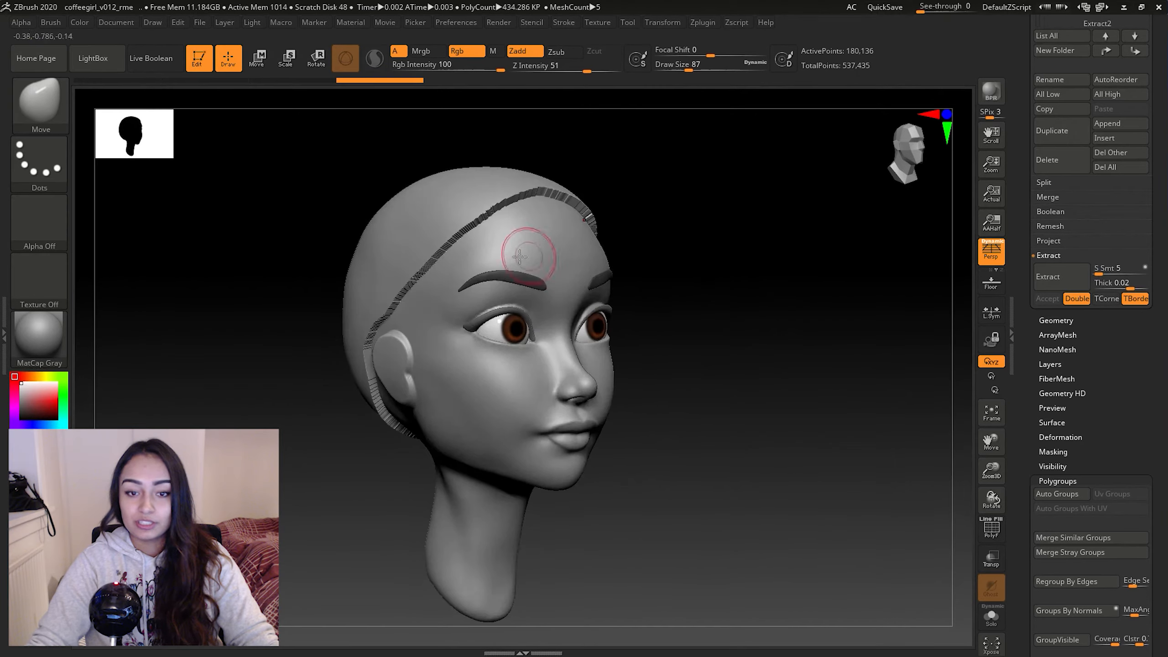
Isolate the Coffeegirl head subtool with Solo, and clear its scalp mask.
{"action": "scroll", "coordinate": [1045, 294], "scroll_direction": "up", "scroll_amount": 10}
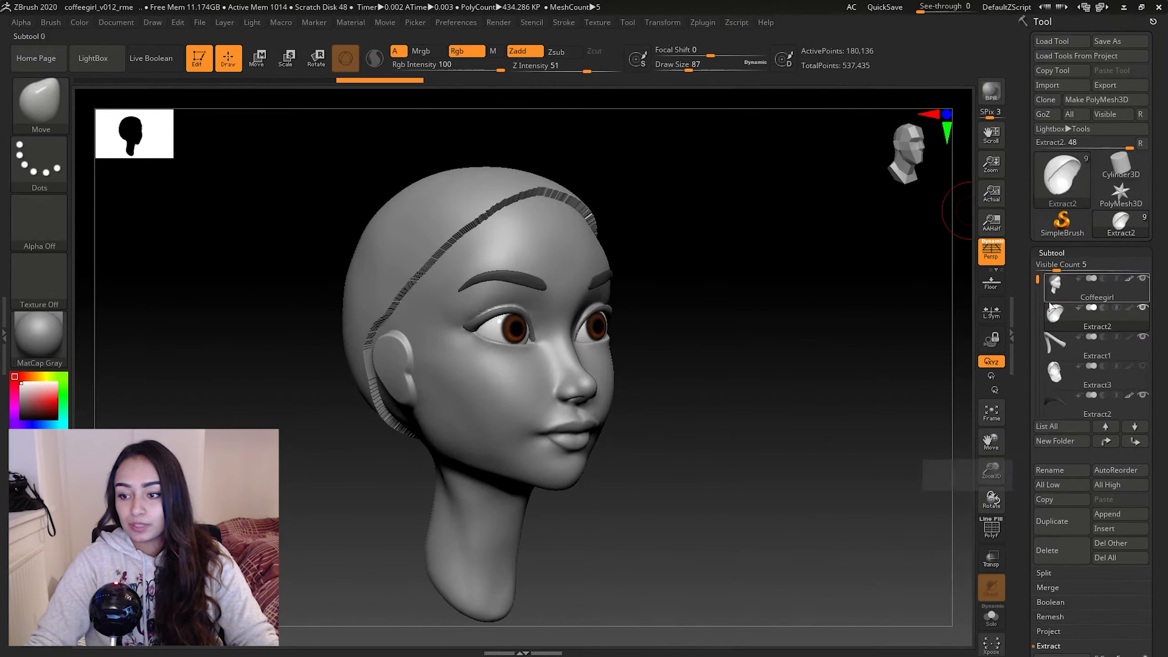
{"action": "mouse_move", "coordinate": [1076, 312]}
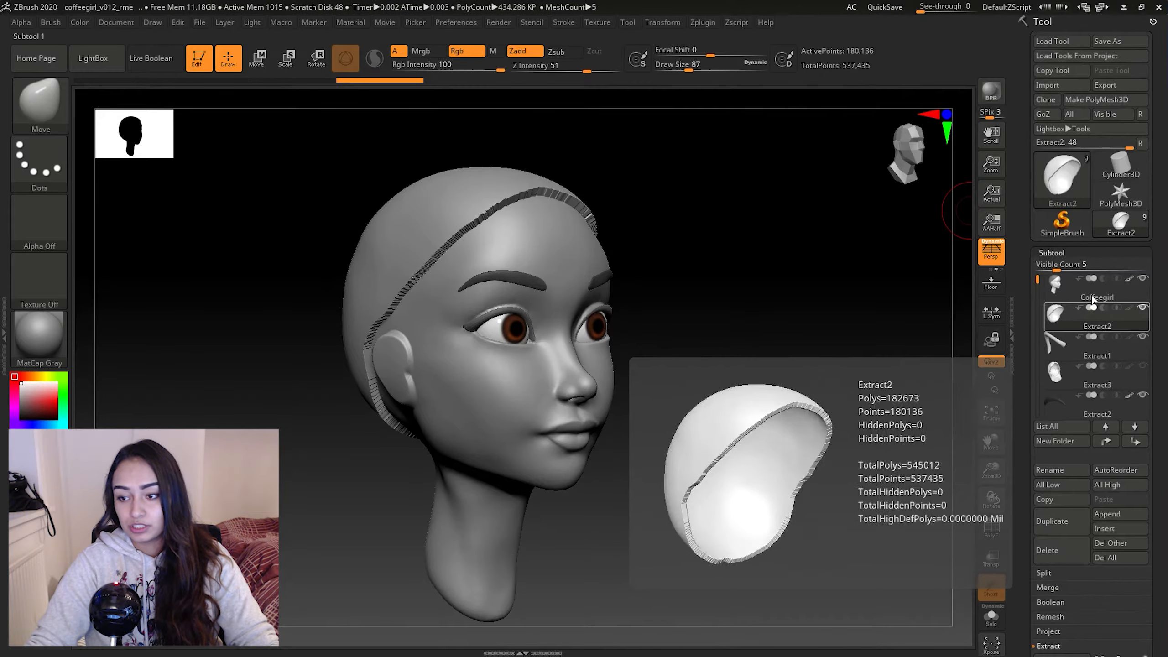
{"action": "left_click", "coordinate": [1106, 290]}
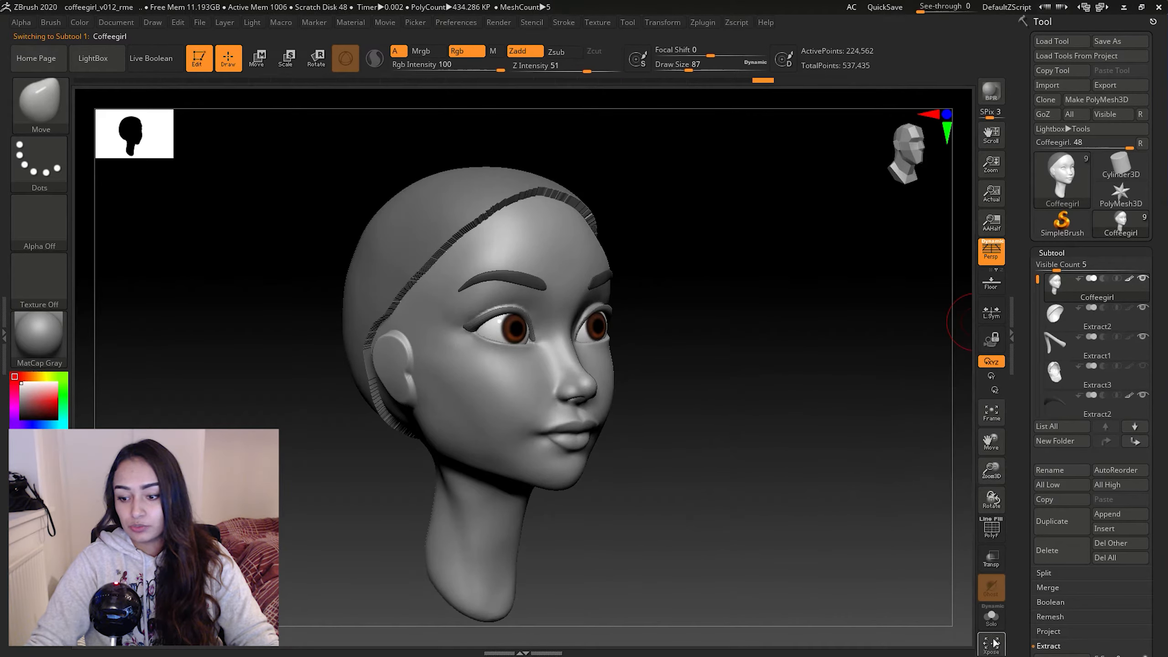
{"action": "left_click", "coordinate": [991, 616]}
{"action": "left_click_drag", "start_coordinate": [648, 410], "coordinate": [469, 300]}
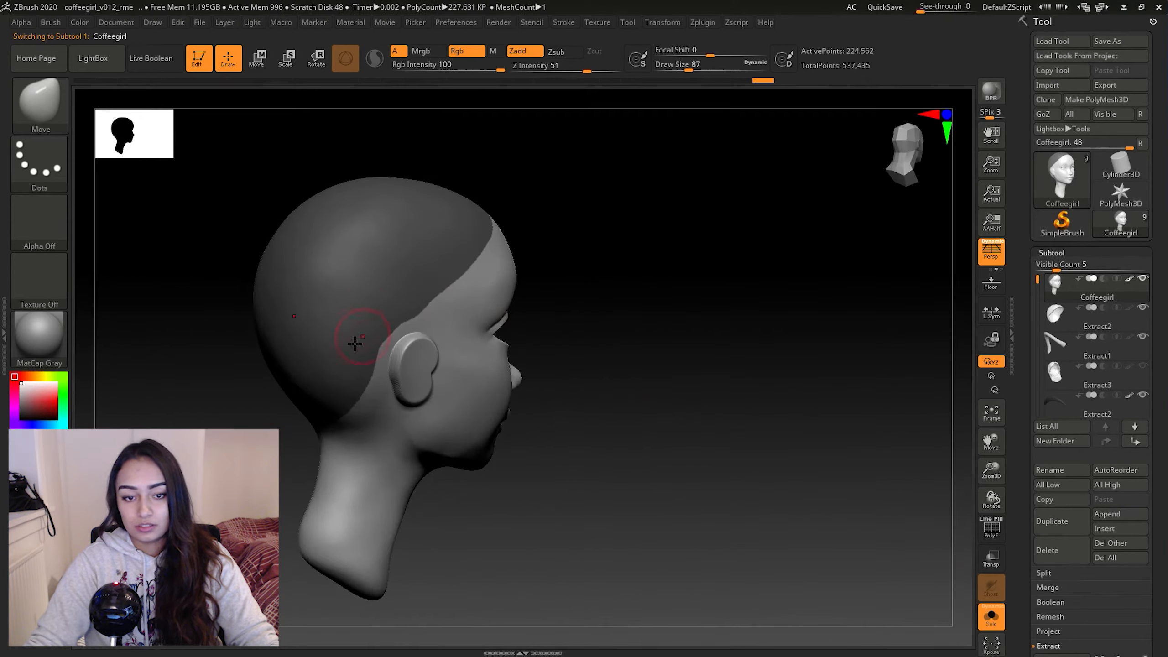
{"action": "left_click_drag", "start_coordinate": [748, 210], "coordinate": [670, 266], "text": "ctrl"}
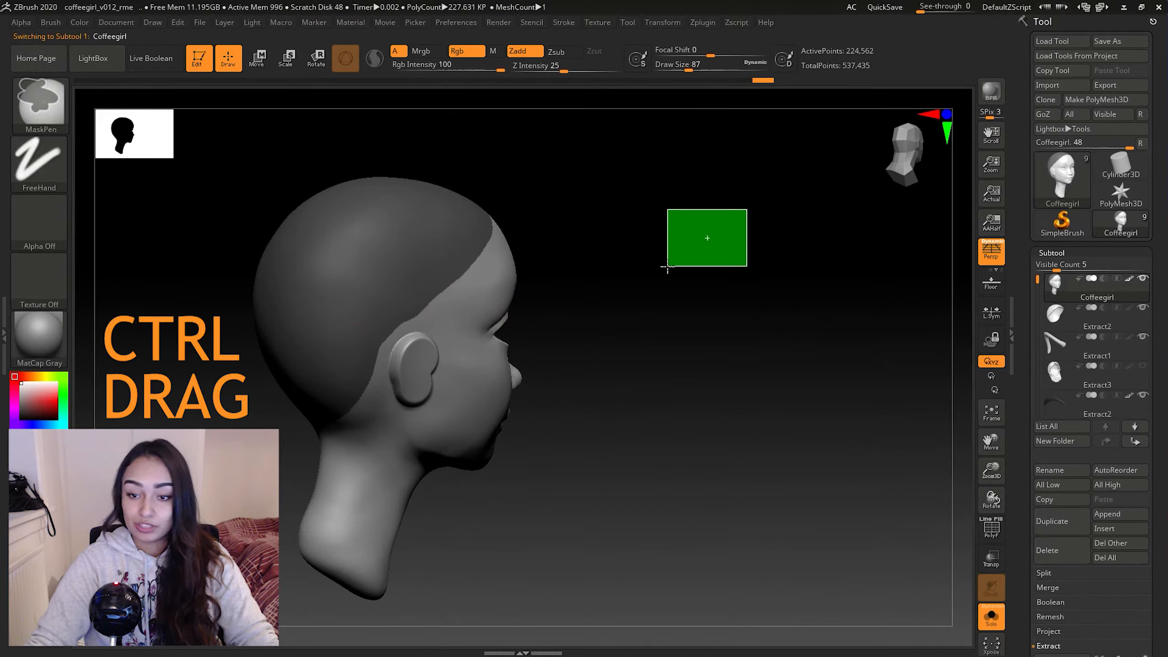
{"action": "mouse_move", "coordinate": [734, 201]}
{"action": "left_mouse_down", "text": "ctrl"}
{"action": "mouse_move", "coordinate": [657, 268]}
{"action": "mouse_move", "coordinate": [733, 279]}
{"action": "mouse_move", "coordinate": [683, 279]}
{"action": "mouse_move", "coordinate": [680, 254]}
{"action": "mouse_move", "coordinate": [648, 254]}
{"action": "mouse_move", "coordinate": [681, 256]}
{"action": "mouse_move", "coordinate": [665, 258]}
{"action": "left_mouse_up", "text": "ctrl"}
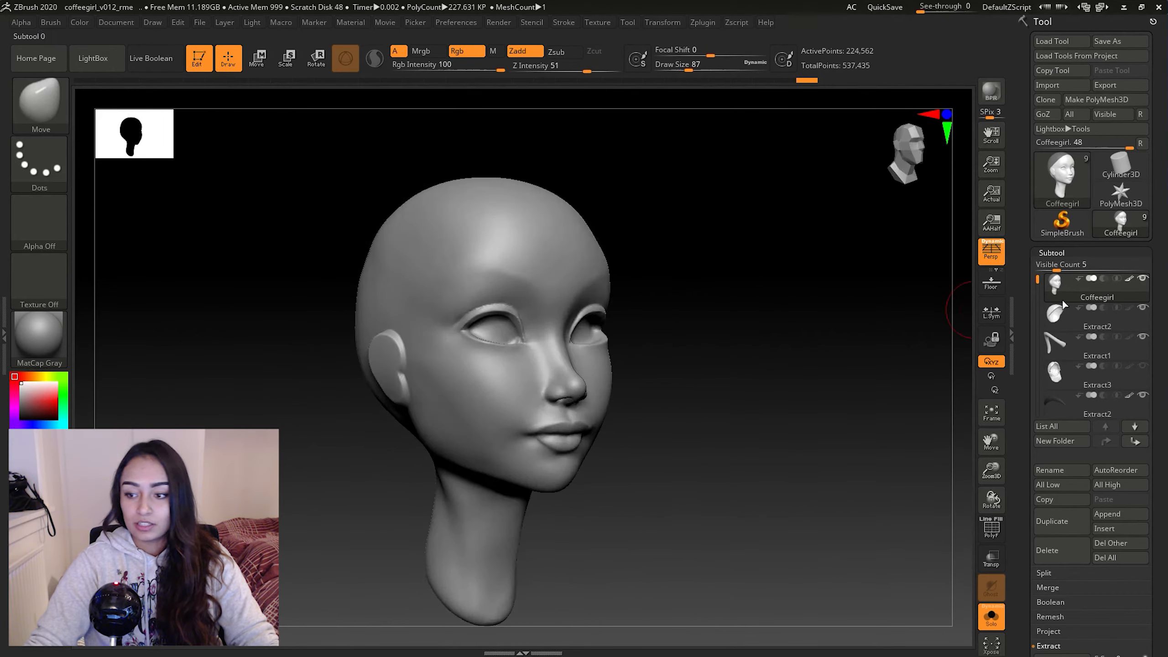
Show all subtools with the extracted hair cap active, and smooth its jagged rim along the forehead, behind the ears and at the nape.
{"action": "left_click", "coordinate": [1135, 314]}
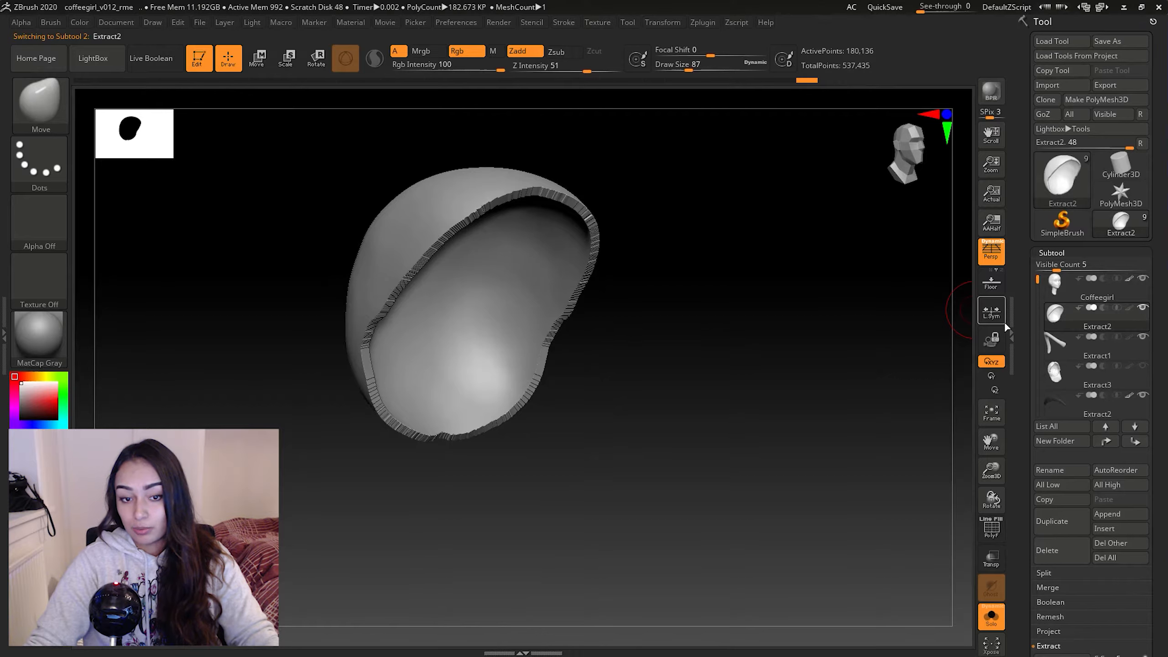
{"action": "left_click", "coordinate": [988, 621]}
{"action": "left_click_drag", "start_coordinate": [800, 373], "coordinate": [477, 182]}
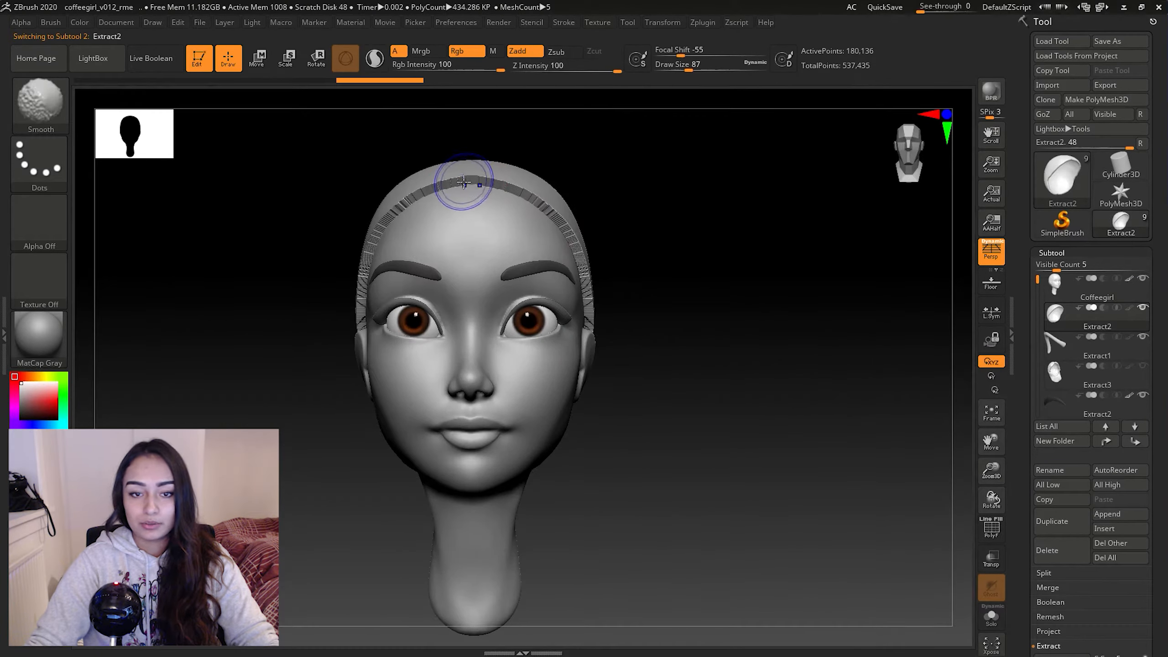
{"action": "left_click_drag", "start_coordinate": [748, 313], "coordinate": [494, 285]}
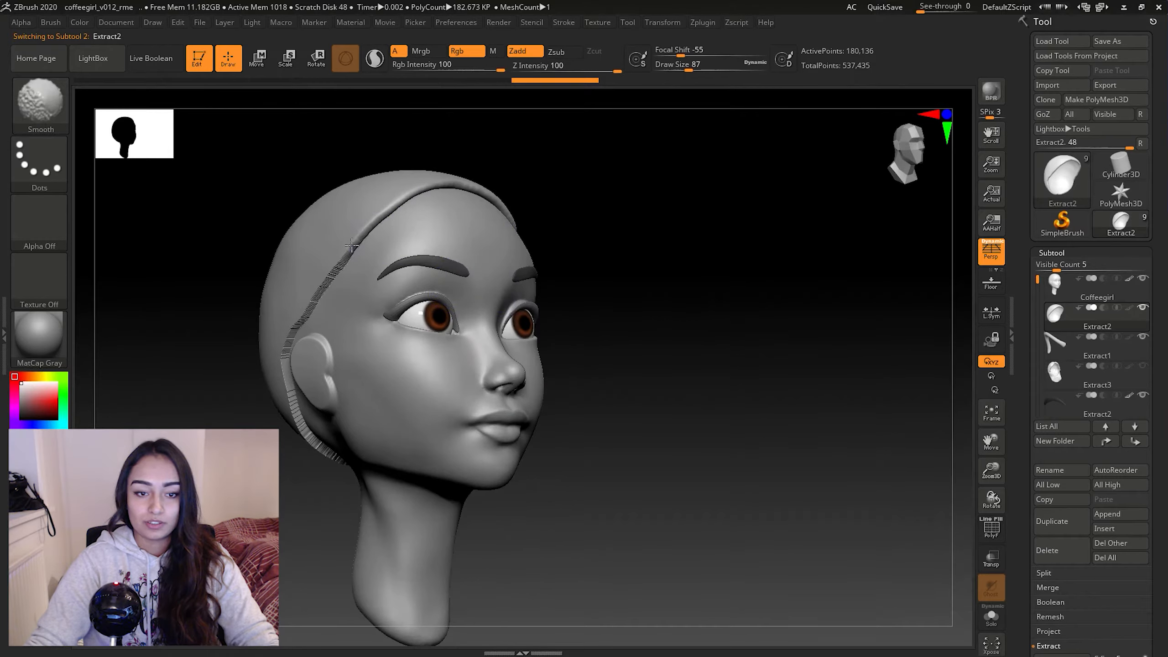
{"action": "left_click_drag", "start_coordinate": [283, 404], "coordinate": [344, 463], "text": "shift"}
{"action": "mouse_move", "coordinate": [494, 504]}
{"action": "left_mouse_down"}
{"action": "mouse_move", "coordinate": [604, 496]}
{"action": "mouse_move", "coordinate": [618, 454]}
{"action": "mouse_move", "coordinate": [519, 400]}
{"action": "left_mouse_up"}
{"action": "left_click_drag", "start_coordinate": [308, 303], "coordinate": [375, 223], "text": "shift"}
{"action": "left_click_drag", "start_coordinate": [281, 485], "coordinate": [299, 505], "text": "shift"}
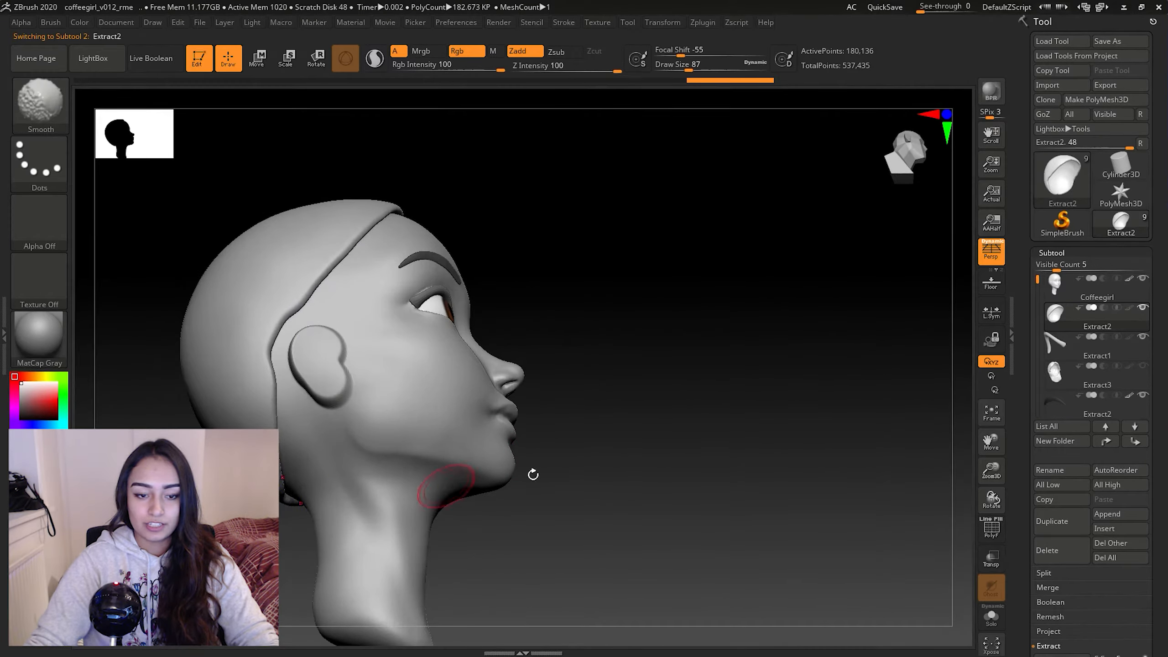
{"action": "left_click_drag", "start_coordinate": [532, 473], "coordinate": [709, 415], "text": "shift"}
{"action": "right_click_drag", "start_coordinate": [709, 414], "coordinate": [717, 378], "text": "ctrl"}
{"action": "mouse_move", "coordinate": [648, 320]}
{"action": "left_mouse_down", "text": "alt"}
{"action": "mouse_move", "coordinate": [730, 404]}
{"action": "mouse_move", "coordinate": [696, 397]}
{"action": "left_mouse_up", "text": "alt"}
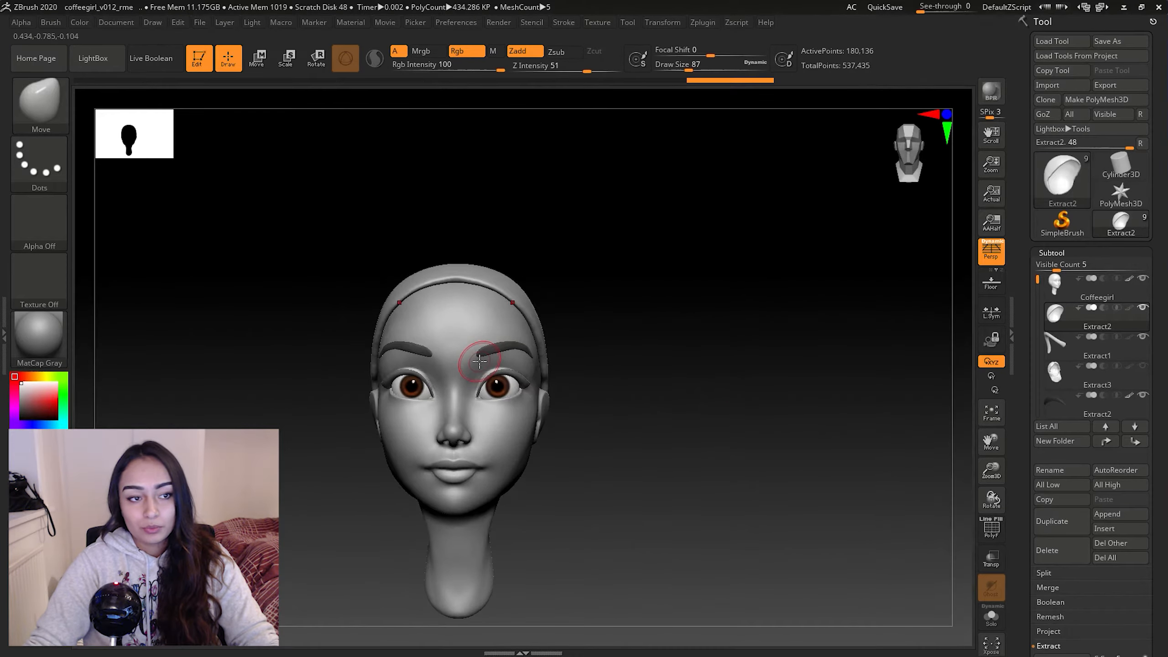
Choose the MaskLasso brush and mask one side of the hair cap with a zigzag edge.
{"action": "key", "text": "ctrl"}
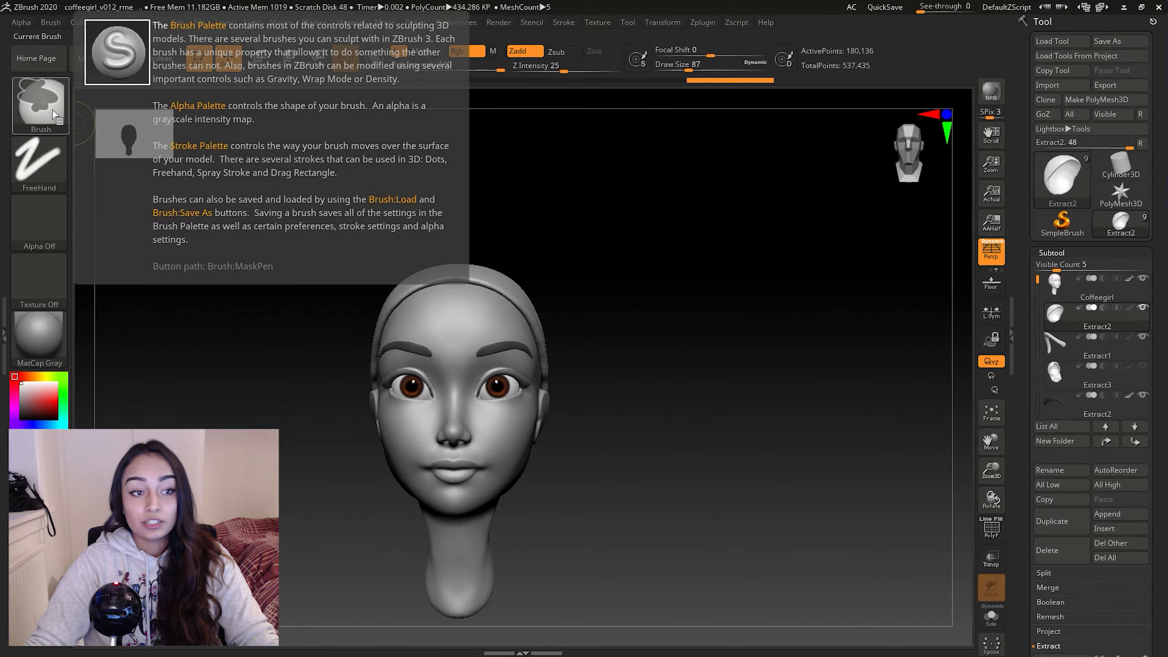
{"action": "left_click", "coordinate": [53, 109]}
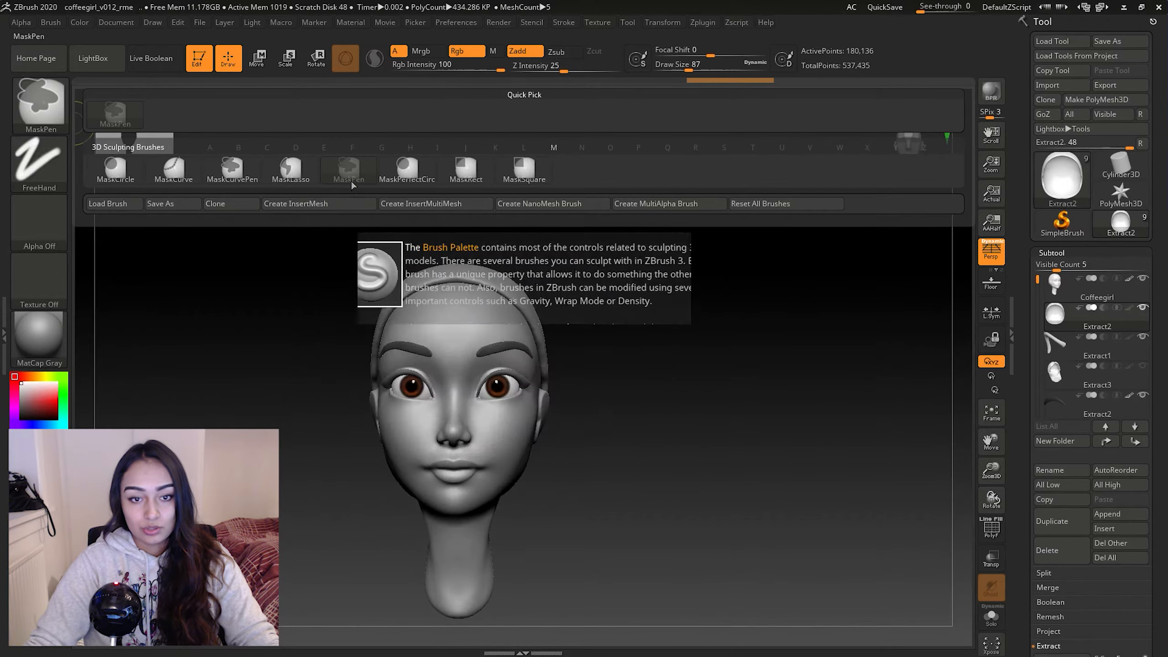
{"action": "left_click", "coordinate": [290, 177]}
{"action": "mouse_move", "coordinate": [541, 225]}
{"action": "left_mouse_down"}
{"action": "mouse_move", "coordinate": [561, 277]}
{"action": "mouse_move", "coordinate": [591, 259]}
{"action": "mouse_move", "coordinate": [588, 275]}
{"action": "left_mouse_up"}
{"action": "mouse_move", "coordinate": [289, 287]}
{"action": "left_mouse_down"}
{"action": "mouse_move", "coordinate": [391, 261]}
{"action": "mouse_move", "coordinate": [303, 295]}
{"action": "left_mouse_up"}
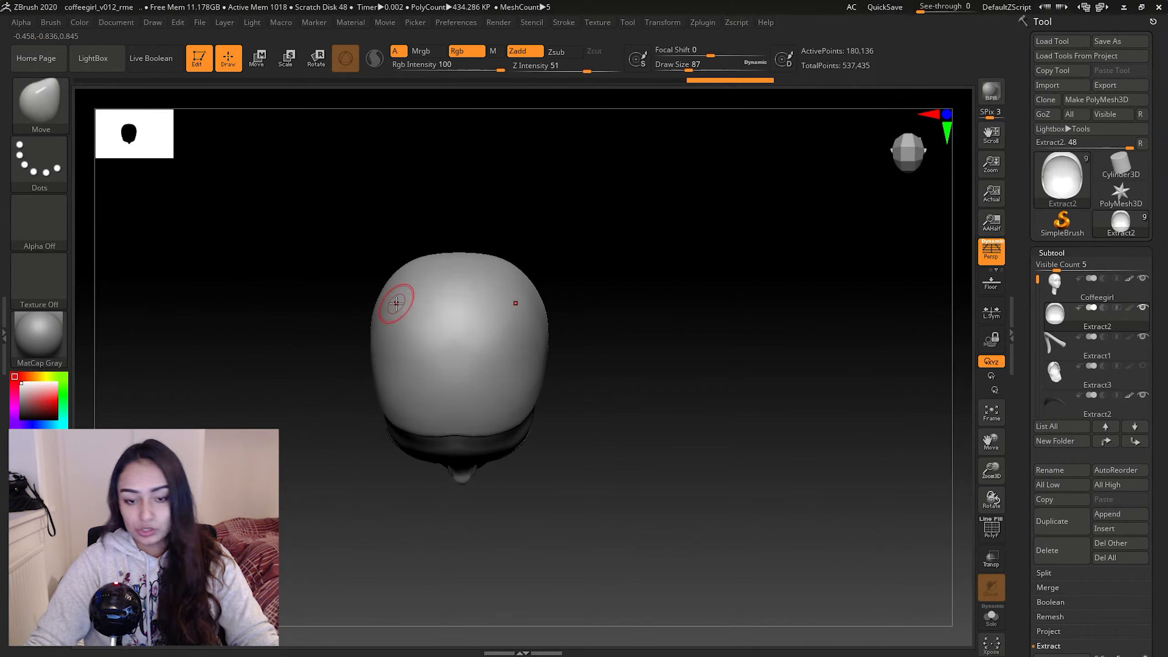
{"action": "mouse_move", "coordinate": [277, 247]}
{"action": "left_mouse_down"}
{"action": "mouse_move", "coordinate": [339, 272]}
{"action": "mouse_move", "coordinate": [296, 270]}
{"action": "left_mouse_up"}
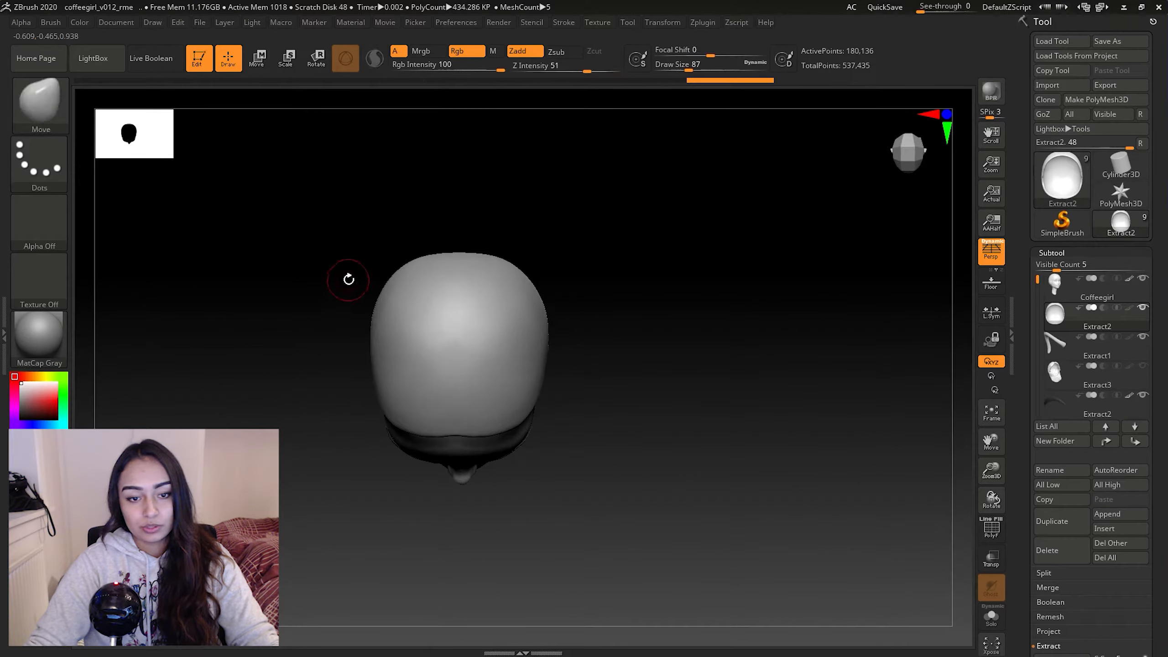
{"action": "key", "text": "ctrl"}
{"action": "mouse_move", "coordinate": [402, 272]}
{"action": "left_mouse_down", "text": "ctrl"}
{"action": "mouse_move", "coordinate": [414, 386]}
{"action": "mouse_move", "coordinate": [362, 436]}
{"action": "left_mouse_up", "text": "ctrl"}
{"action": "mouse_move", "coordinate": [548, 479]}
{"action": "left_mouse_down"}
{"action": "mouse_move", "coordinate": [532, 470]}
{"action": "mouse_move", "coordinate": [550, 443]}
{"action": "mouse_move", "coordinate": [544, 462]}
{"action": "left_mouse_up"}
{"action": "left_click_drag", "start_coordinate": [639, 383], "coordinate": [644, 334]}
Blur and sharpen the edge of the zigzag mask on the hair cap, and clear the mask.
{"action": "key", "text": "ctrl+shift"}
{"action": "left_click", "coordinate": [408, 356], "text": "ctrl+shift"}
{"action": "key", "text": "ctrl+z"}
{"action": "key", "text": "ctrl"}
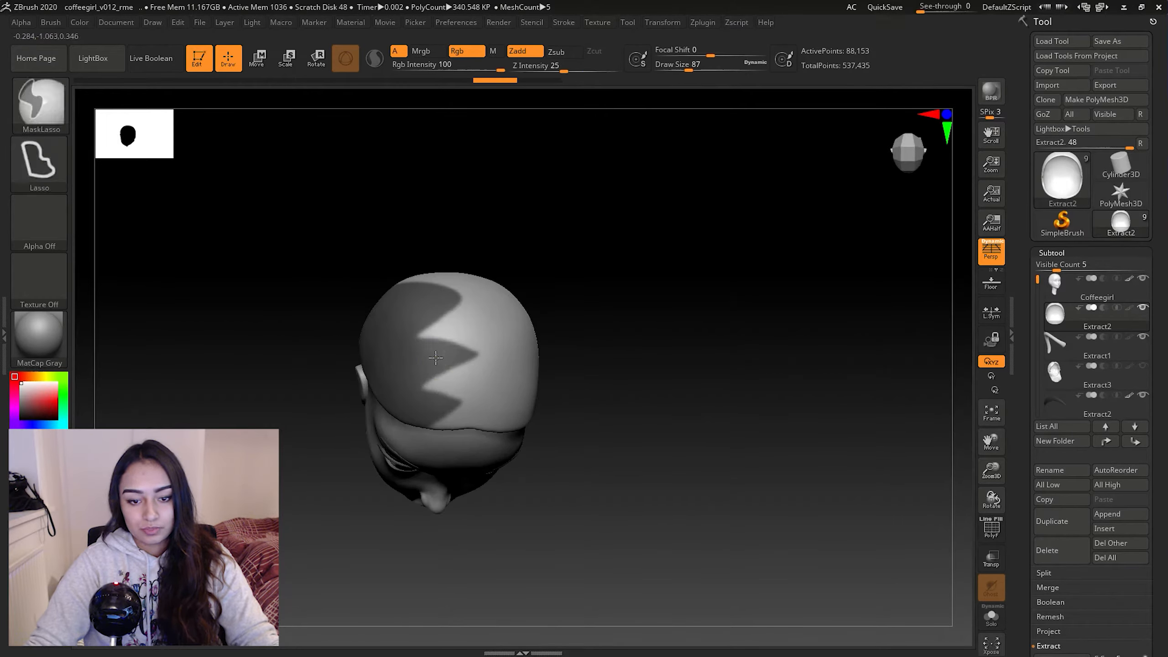
{"action": "key", "text": "ctrl"}
{"action": "key", "text": "ctrl"}
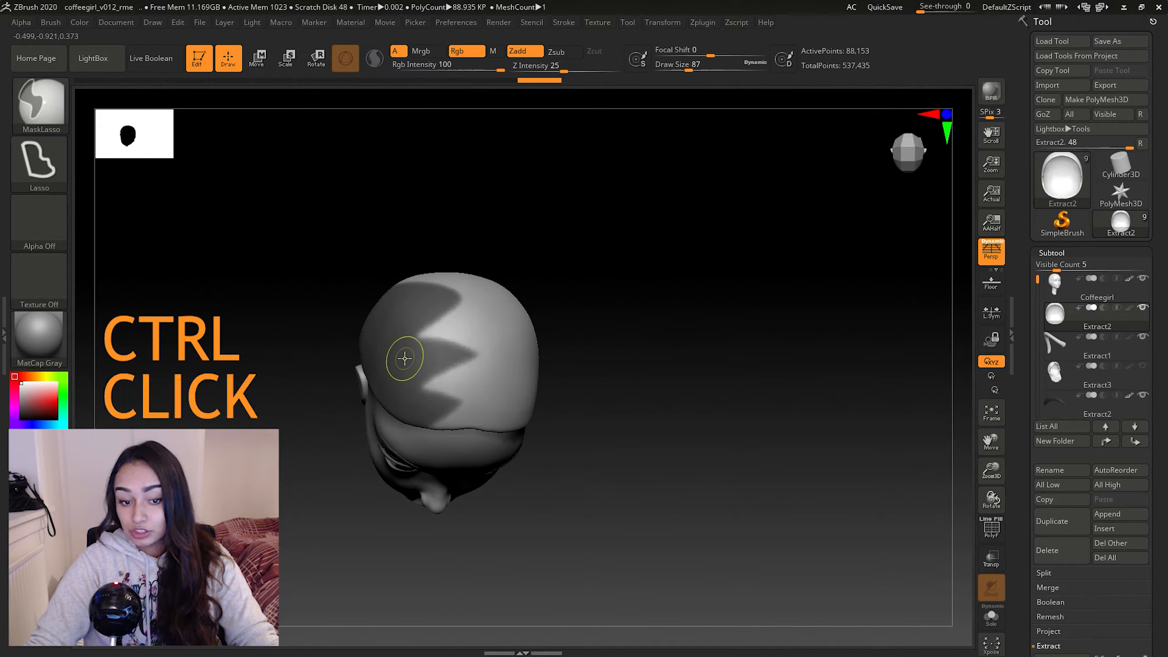
{"action": "left_click", "coordinate": [404, 359], "text": "ctrl"}
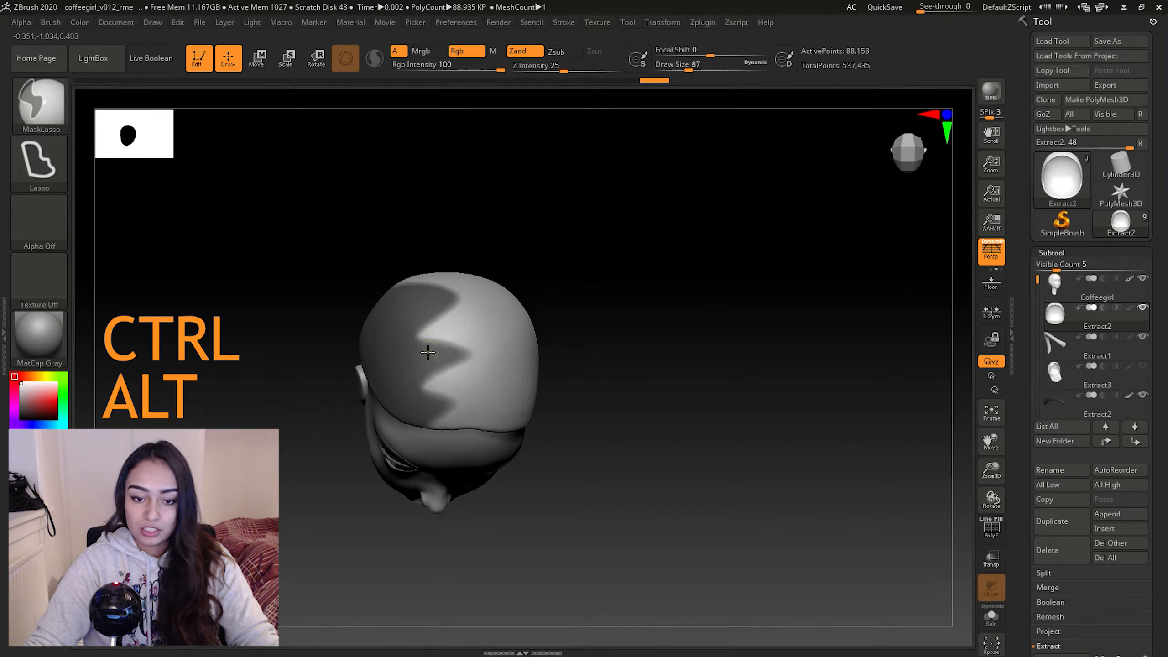
{"action": "mouse_move", "coordinate": [589, 403]}
{"action": "left_mouse_down"}
{"action": "mouse_move", "coordinate": [634, 425]}
{"action": "mouse_move", "coordinate": [601, 421]}
{"action": "mouse_move", "coordinate": [634, 391]}
{"action": "mouse_move", "coordinate": [607, 407]}
{"action": "mouse_move", "coordinate": [649, 445]}
{"action": "mouse_move", "coordinate": [601, 449]}
{"action": "left_mouse_up"}
{"action": "left_click_drag", "start_coordinate": [598, 334], "coordinate": [463, 339]}
{"action": "mouse_move", "coordinate": [665, 328]}
{"action": "left_mouse_down"}
{"action": "mouse_move", "coordinate": [660, 234]}
{"action": "mouse_move", "coordinate": [683, 347]}
{"action": "mouse_move", "coordinate": [642, 329]}
{"action": "mouse_move", "coordinate": [667, 365]}
{"action": "mouse_move", "coordinate": [654, 357]}
{"action": "mouse_move", "coordinate": [652, 404]}
{"action": "mouse_move", "coordinate": [639, 413]}
{"action": "left_mouse_up"}
Switch the masking brush to MaskCurve, and mask the hair cap along a straight diagonal line, clearing the mask after the test.
{"action": "key", "text": "ctrl"}
{"action": "key", "text": "b"}
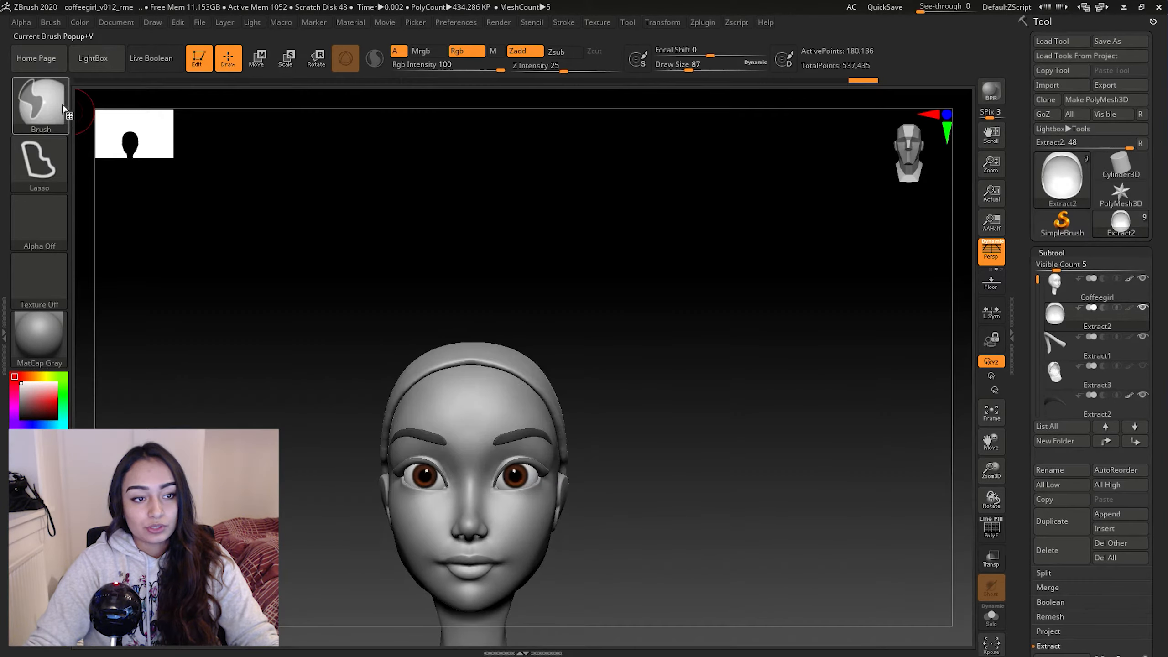
{"action": "left_click", "coordinate": [63, 112], "text": "ctrl"}
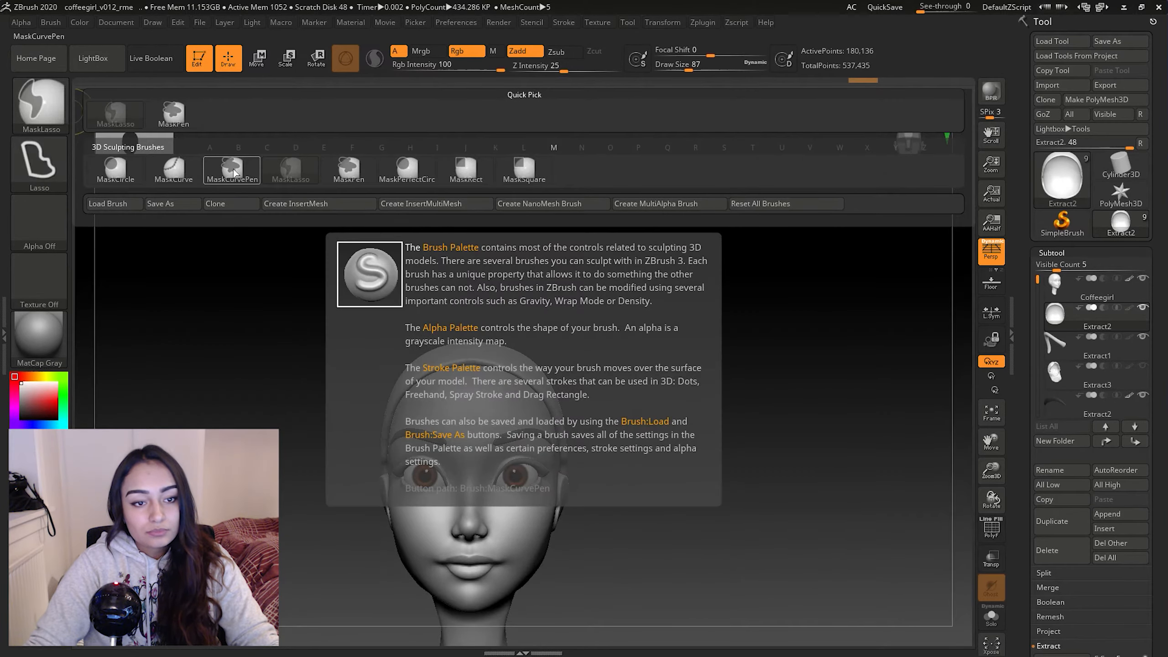
{"action": "left_click", "coordinate": [170, 171], "text": "ctrl"}
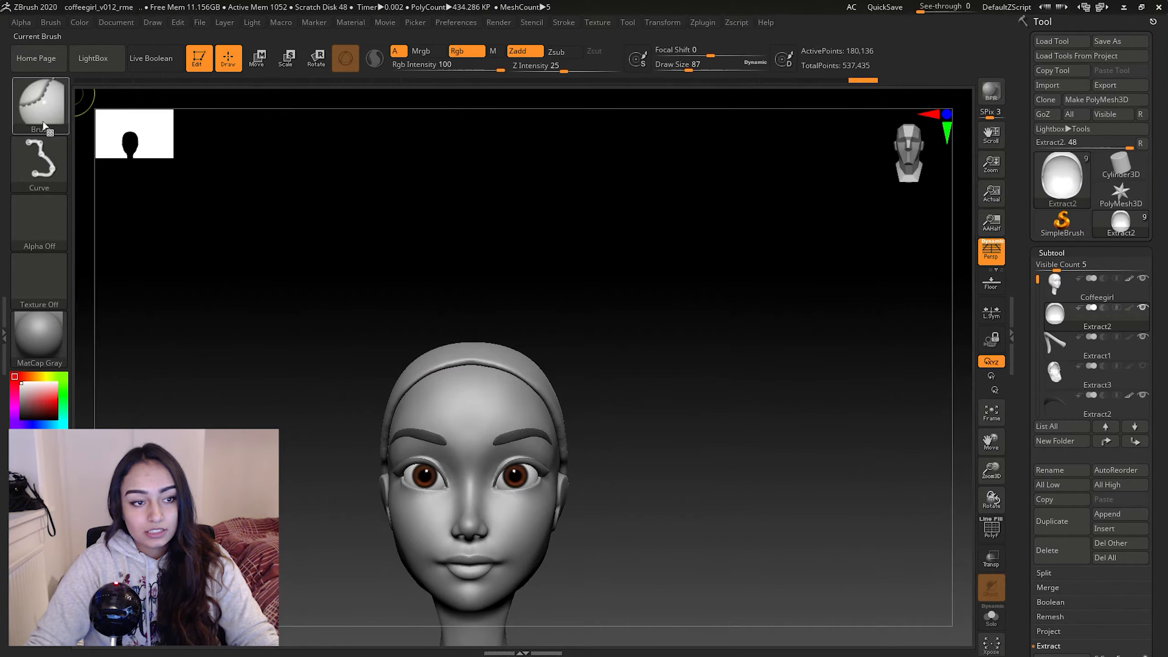
{"action": "left_click", "coordinate": [62, 117], "text": "ctrl"}
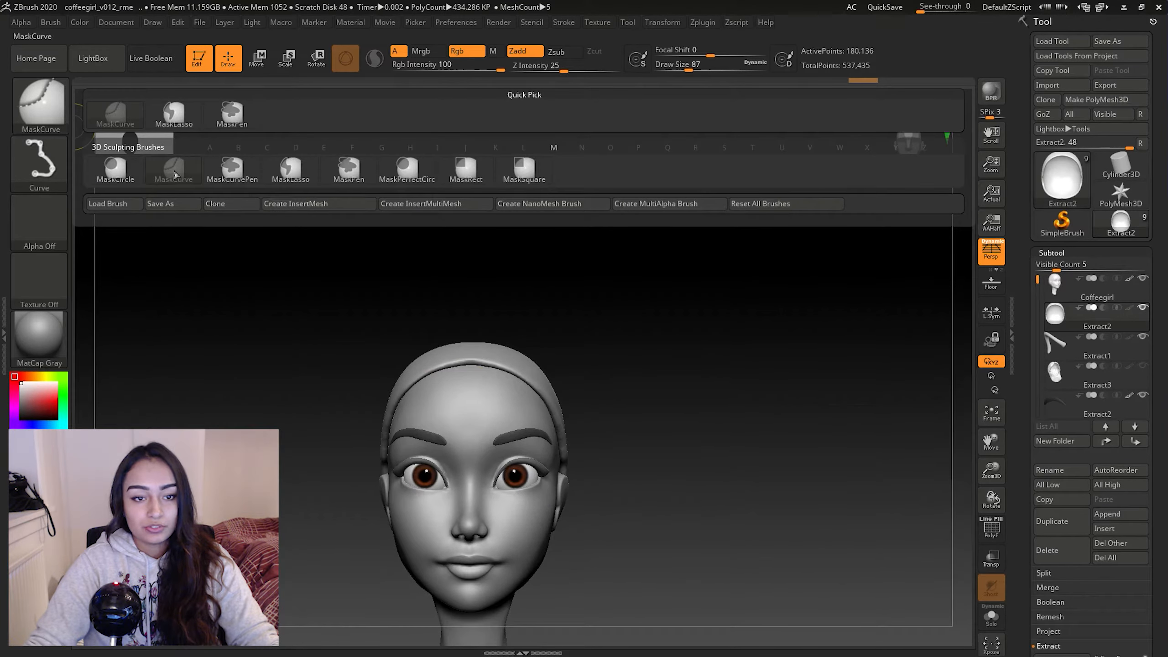
{"action": "left_click_drag", "start_coordinate": [520, 248], "coordinate": [358, 266]}
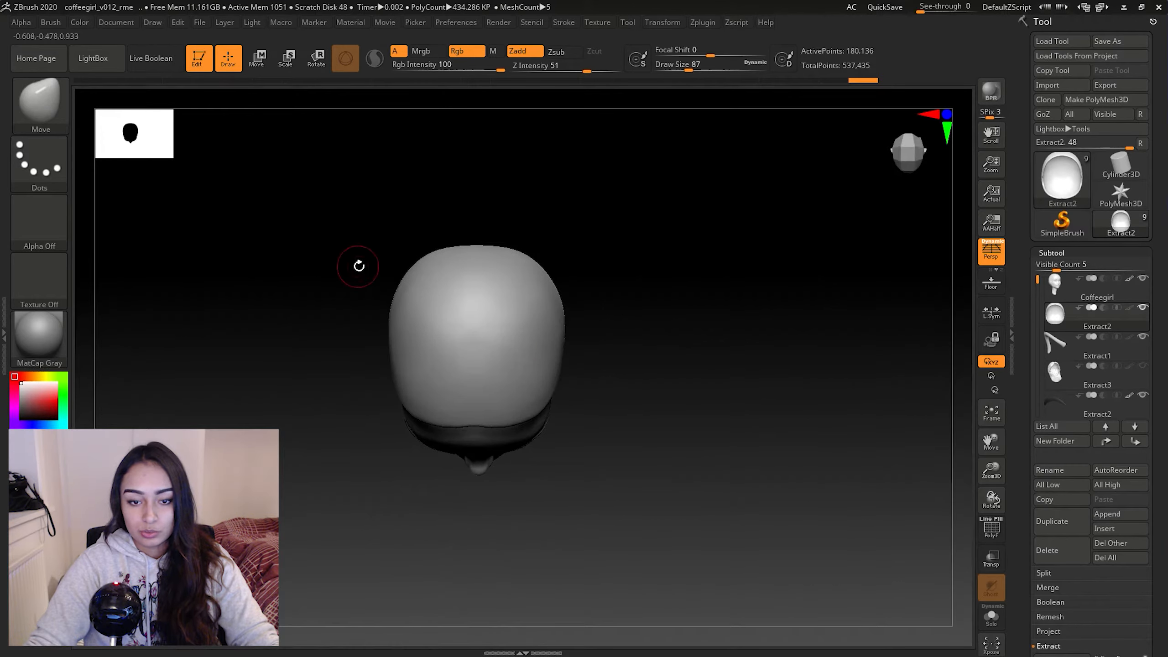
{"action": "mouse_move", "coordinate": [389, 212]}
{"action": "left_mouse_down", "text": "ctrl"}
{"action": "mouse_move", "coordinate": [469, 297]}
{"action": "mouse_move", "coordinate": [462, 264]}
{"action": "mouse_move", "coordinate": [511, 362]}
{"action": "mouse_move", "coordinate": [480, 315]}
{"action": "mouse_move", "coordinate": [553, 399]}
{"action": "left_mouse_up", "text": "ctrl"}
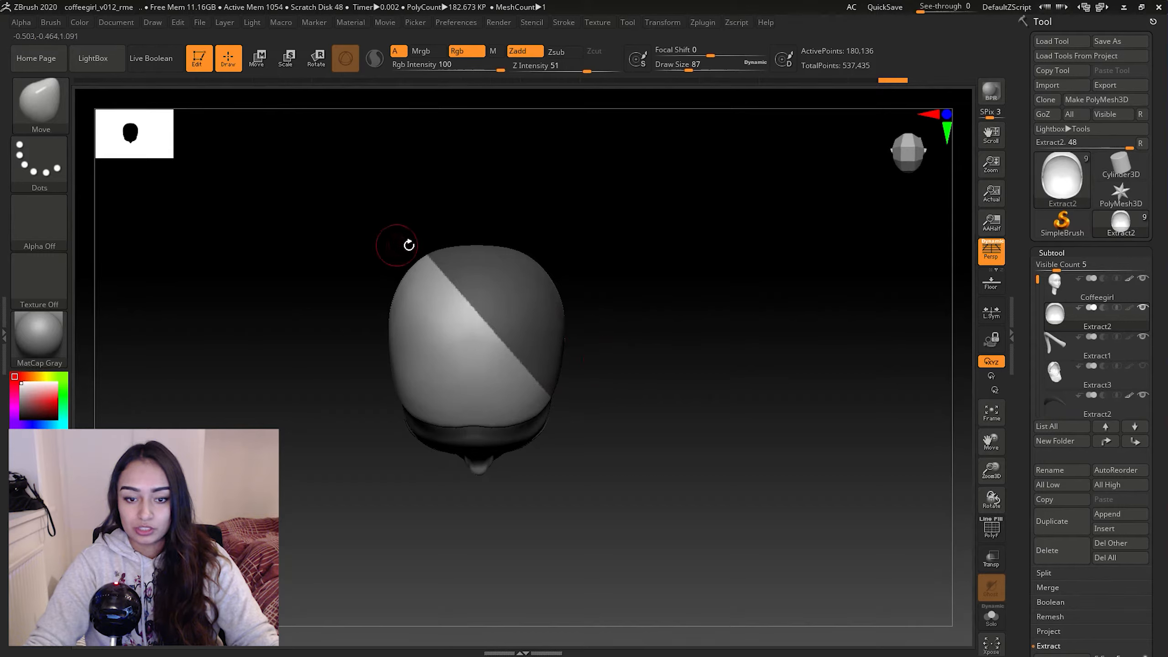
{"action": "left_click_drag", "start_coordinate": [597, 188], "coordinate": [612, 274], "text": "ctrl"}
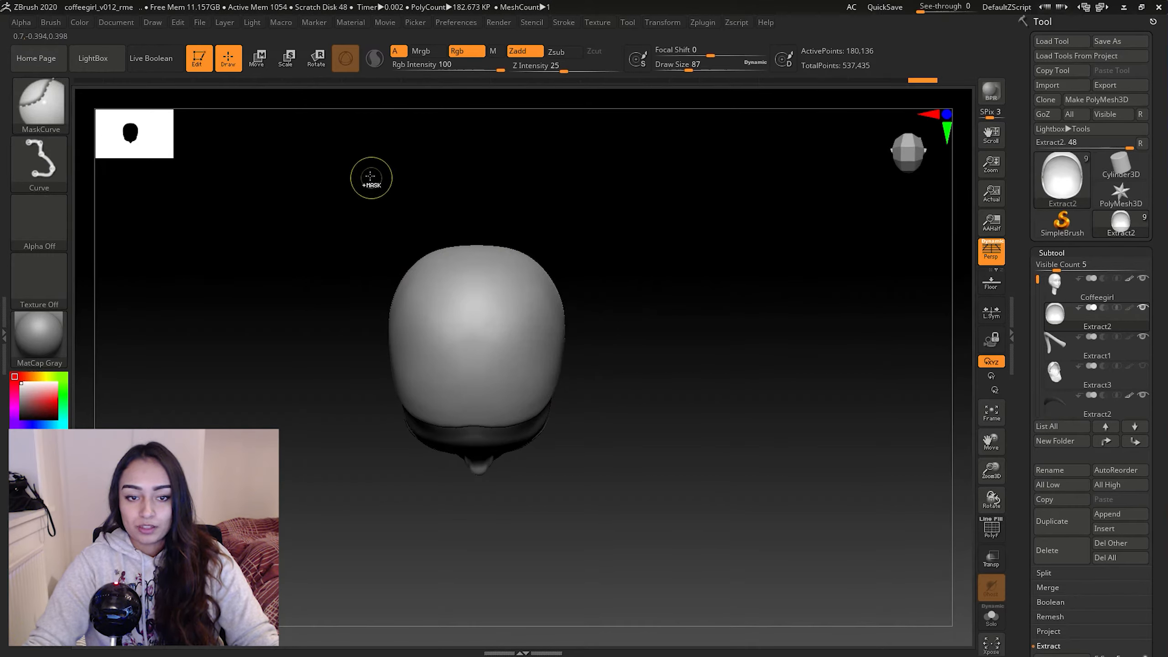
Mask one side of the hair cap with a MaskCurve line that bends sharply at the crown, and clear the mask.
{"action": "left_click_drag", "start_coordinate": [404, 206], "coordinate": [479, 331], "text": "ctrl"}
{"action": "mouse_move", "coordinate": [479, 386]}
{"action": "left_mouse_down", "text": "ctrl"}
{"action": "mouse_move", "coordinate": [416, 389]}
{"action": "mouse_move", "coordinate": [412, 344]}
{"action": "mouse_move", "coordinate": [375, 319]}
{"action": "mouse_move", "coordinate": [409, 327]}
{"action": "left_mouse_up", "text": "ctrl"}
{"action": "key", "text": "alt"}
{"action": "left_click_drag", "start_coordinate": [561, 334], "coordinate": [503, 331], "text": "ctrl"}
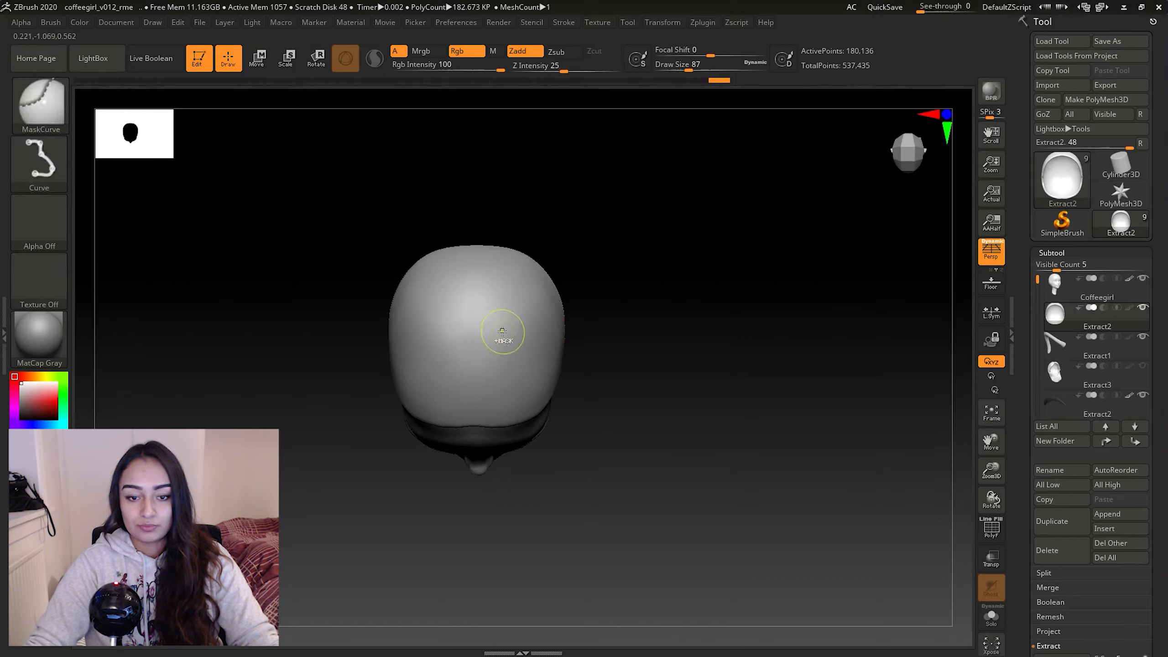
{"action": "mouse_move", "coordinate": [405, 198]}
{"action": "left_mouse_down", "text": "ctrl"}
{"action": "mouse_move", "coordinate": [476, 304]}
{"action": "mouse_move", "coordinate": [486, 350]}
{"action": "mouse_move", "coordinate": [476, 360]}
{"action": "mouse_move", "coordinate": [545, 389]}
{"action": "mouse_move", "coordinate": [536, 324]}
{"action": "left_mouse_up", "text": "ctrl"}
{"action": "left_click_drag", "start_coordinate": [347, 174], "coordinate": [478, 369], "text": "ctrl"}
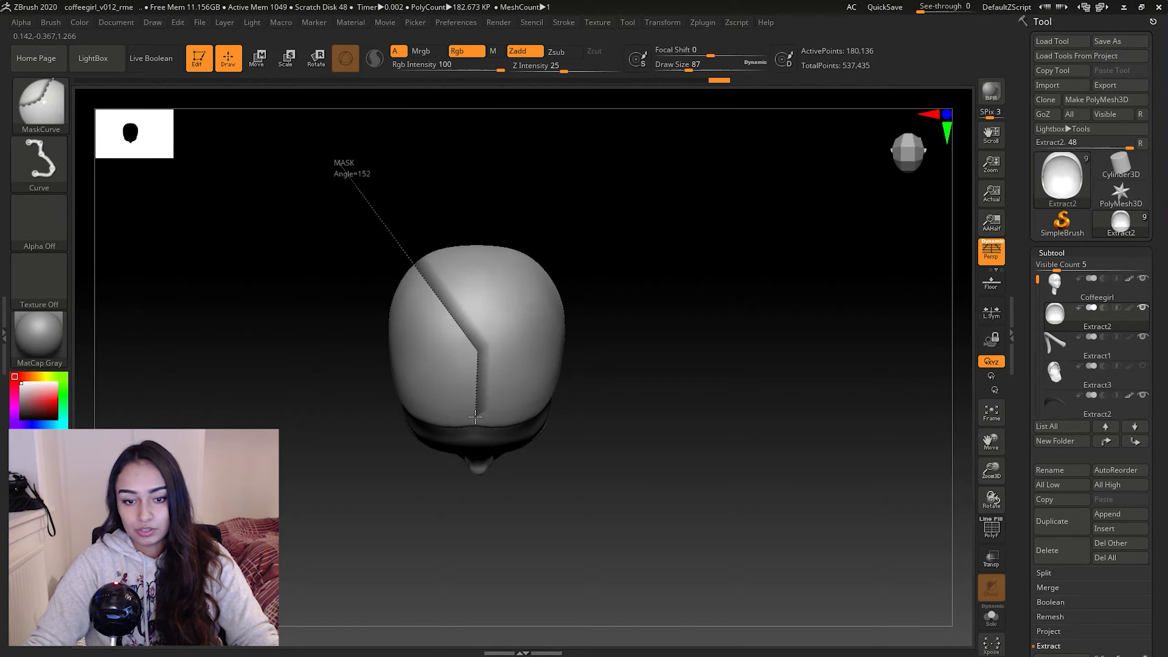
{"action": "key", "text": "alt"}
{"action": "key", "text": "alt"}
{"action": "mouse_move", "coordinate": [474, 418]}
{"action": "left_mouse_down", "text": "ctrl"}
{"action": "mouse_move", "coordinate": [439, 411]}
{"action": "mouse_move", "coordinate": [407, 431]}
{"action": "left_mouse_up", "text": "ctrl"}
{"action": "left_click_drag", "start_coordinate": [659, 419], "coordinate": [648, 366]}
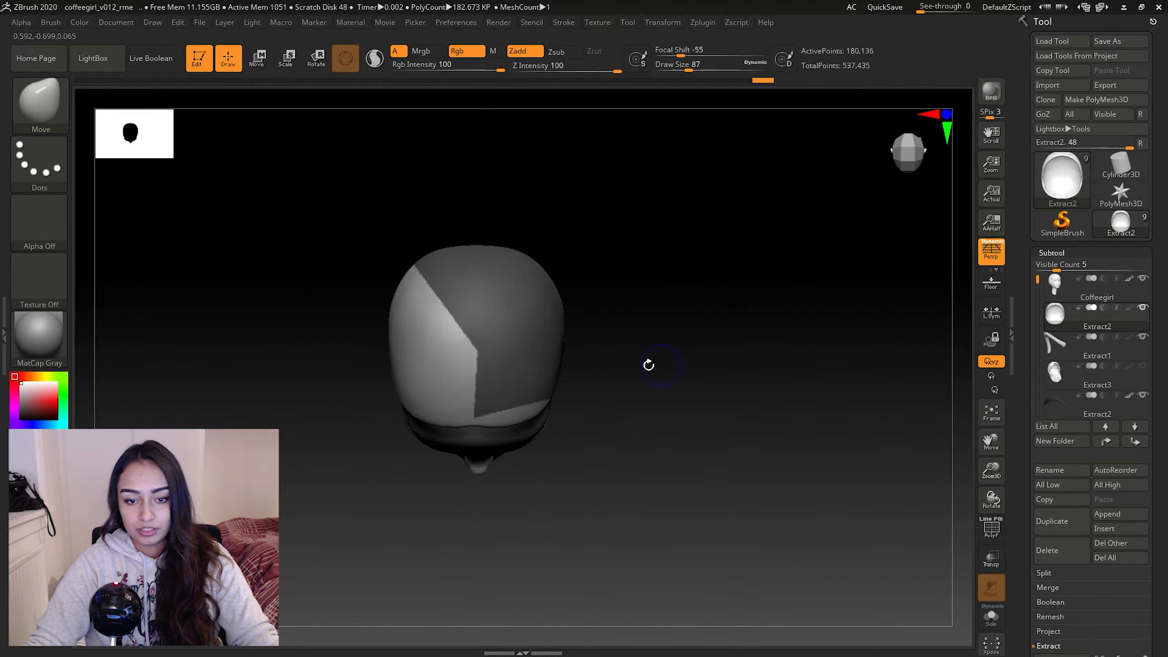
{"action": "left_click_drag", "start_coordinate": [637, 266], "coordinate": [619, 299], "text": "ctrl"}
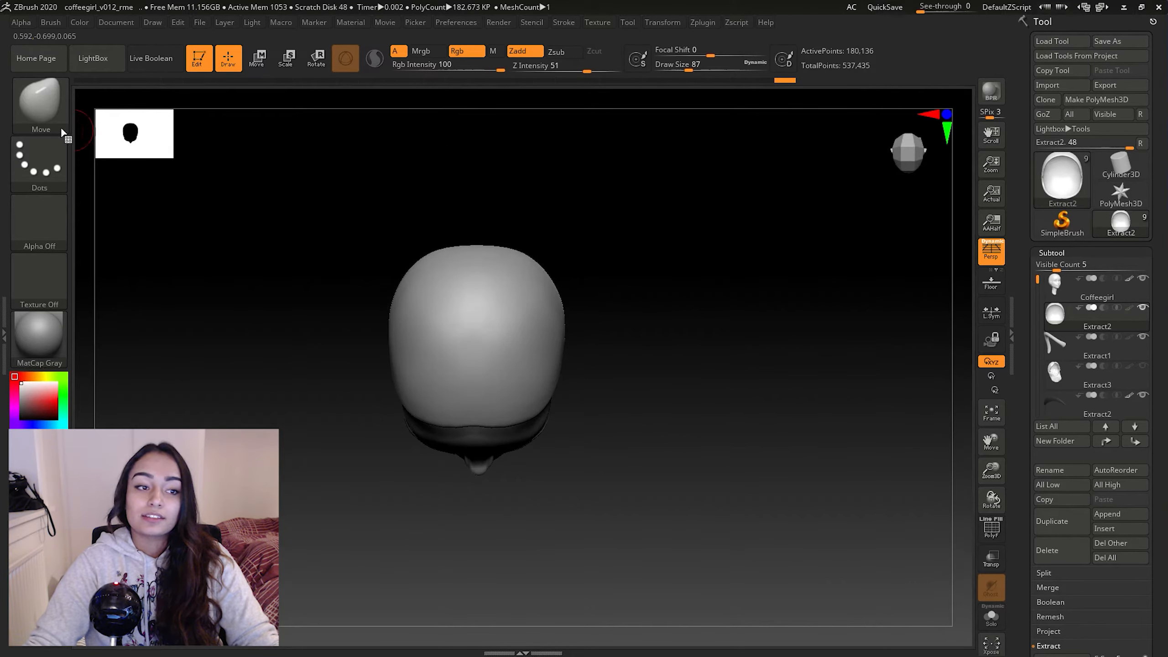
Choose the MaskRect brush, and test a rectangular mask on the hair cap before clearing it.
{"action": "left_click", "coordinate": [44, 106], "text": "ctrl"}
{"action": "left_click", "coordinate": [455, 168], "text": "ctrl"}
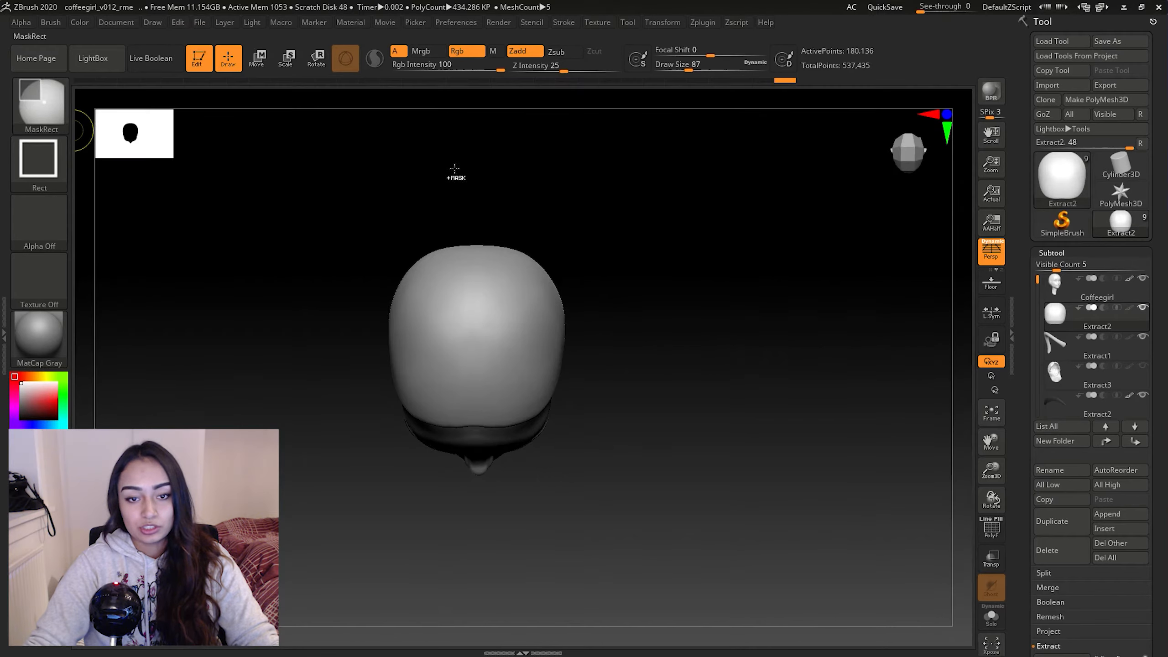
{"action": "mouse_move", "coordinate": [196, 185]}
{"action": "left_mouse_down", "text": "ctrl"}
{"action": "mouse_move", "coordinate": [249, 316]}
{"action": "mouse_move", "coordinate": [321, 348]}
{"action": "left_mouse_up", "text": "ctrl"}
{"action": "left_click_drag", "start_coordinate": [321, 348], "coordinate": [533, 381]}
{"action": "key", "text": "space"}
{"action": "left_click_drag", "start_coordinate": [664, 363], "coordinate": [653, 354], "text": "ctrl"}
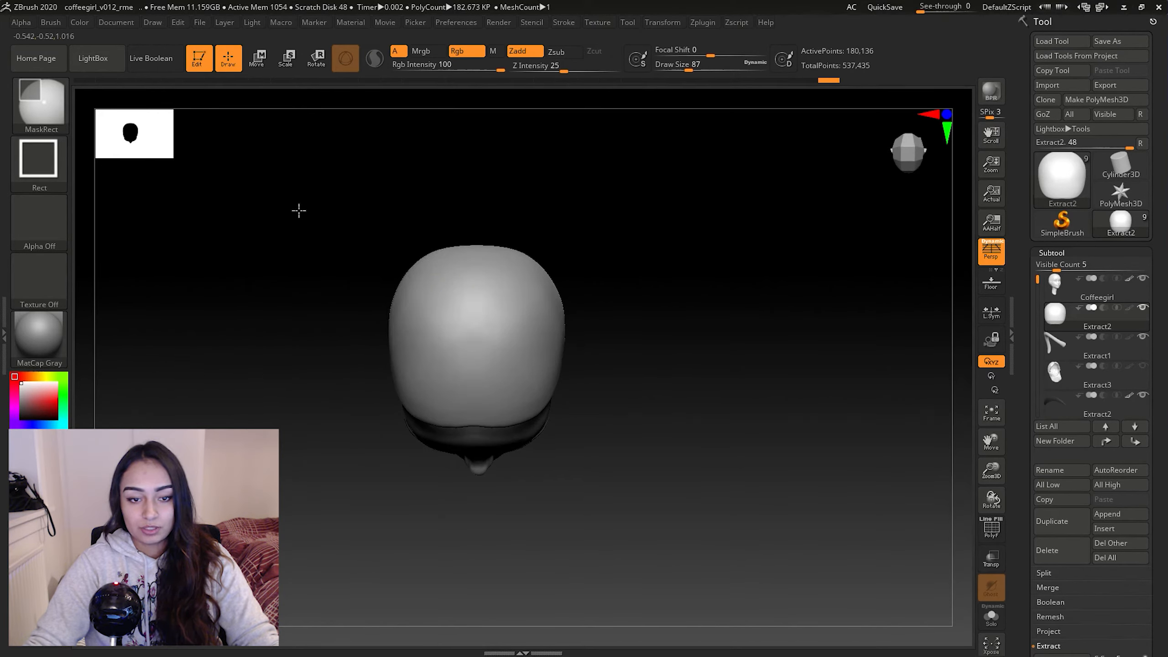
Draw further rectangular masks over the upper part of the hair cap, repositioning the selection while drawing, and clear them.
{"action": "mouse_move", "coordinate": [297, 209]}
{"action": "left_mouse_down", "text": "ctrl"}
{"action": "mouse_move", "coordinate": [365, 292]}
{"action": "mouse_move", "coordinate": [518, 341]}
{"action": "left_mouse_up", "text": "ctrl"}
{"action": "key", "text": "space"}
{"action": "left_click", "coordinate": [311, 261], "text": "ctrl"}
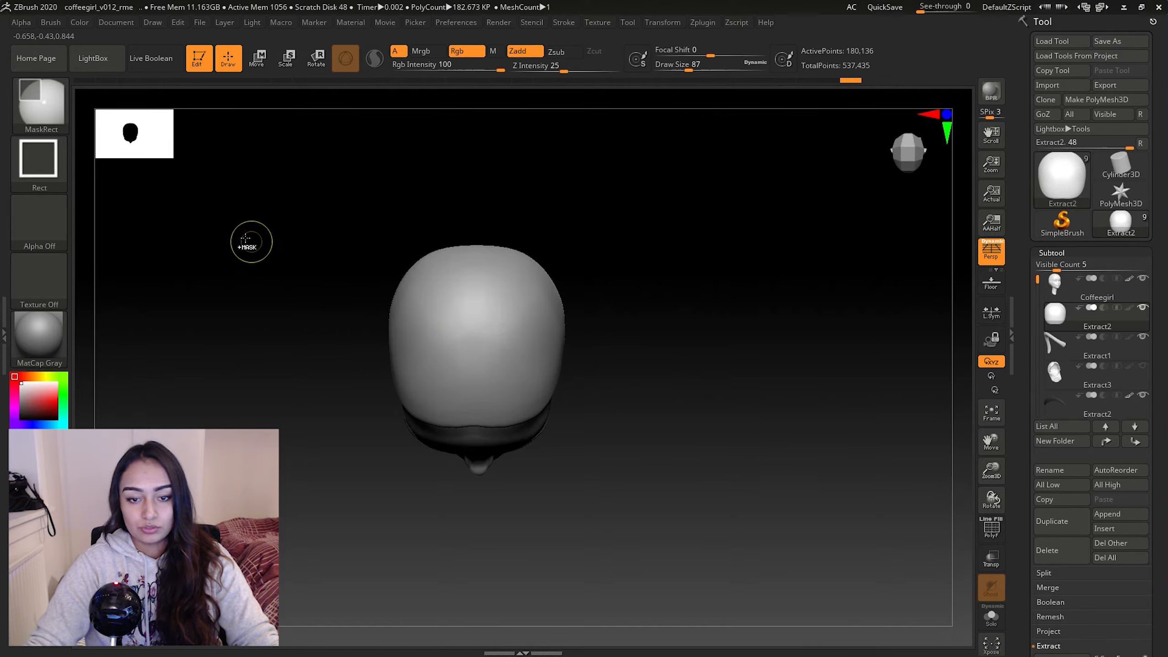
{"action": "mouse_move", "coordinate": [215, 203]}
{"action": "left_mouse_down", "text": "ctrl"}
{"action": "mouse_move", "coordinate": [279, 292]}
{"action": "mouse_move", "coordinate": [515, 342]}
{"action": "mouse_move", "coordinate": [514, 374]}
{"action": "left_mouse_up", "text": "ctrl"}
{"action": "mouse_move", "coordinate": [693, 397]}
{"action": "left_mouse_down"}
{"action": "mouse_move", "coordinate": [734, 341]}
{"action": "mouse_move", "coordinate": [686, 343]}
{"action": "mouse_move", "coordinate": [699, 276]}
{"action": "mouse_move", "coordinate": [689, 313]}
{"action": "left_mouse_up"}
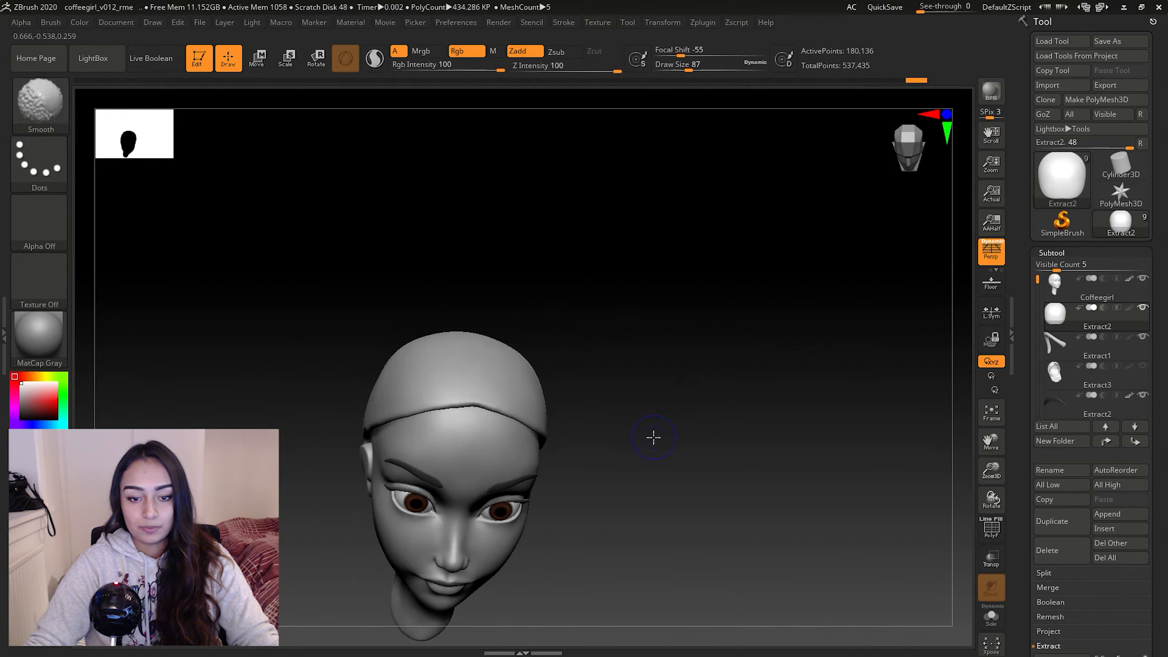
Make the Coffeegirl head subtool active, and try a rectangular mask on the side of the face, undoing it.
{"action": "left_click_drag", "start_coordinate": [653, 437], "coordinate": [748, 437]}
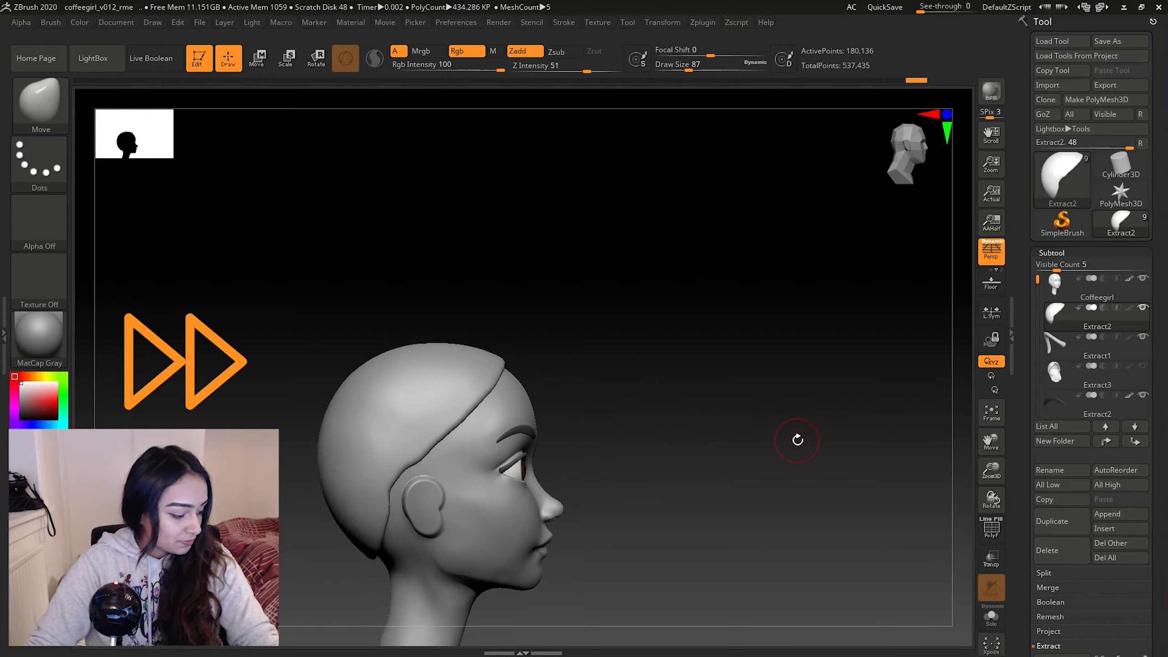
{"action": "left_click_drag", "start_coordinate": [743, 445], "coordinate": [709, 383], "text": "alt"}
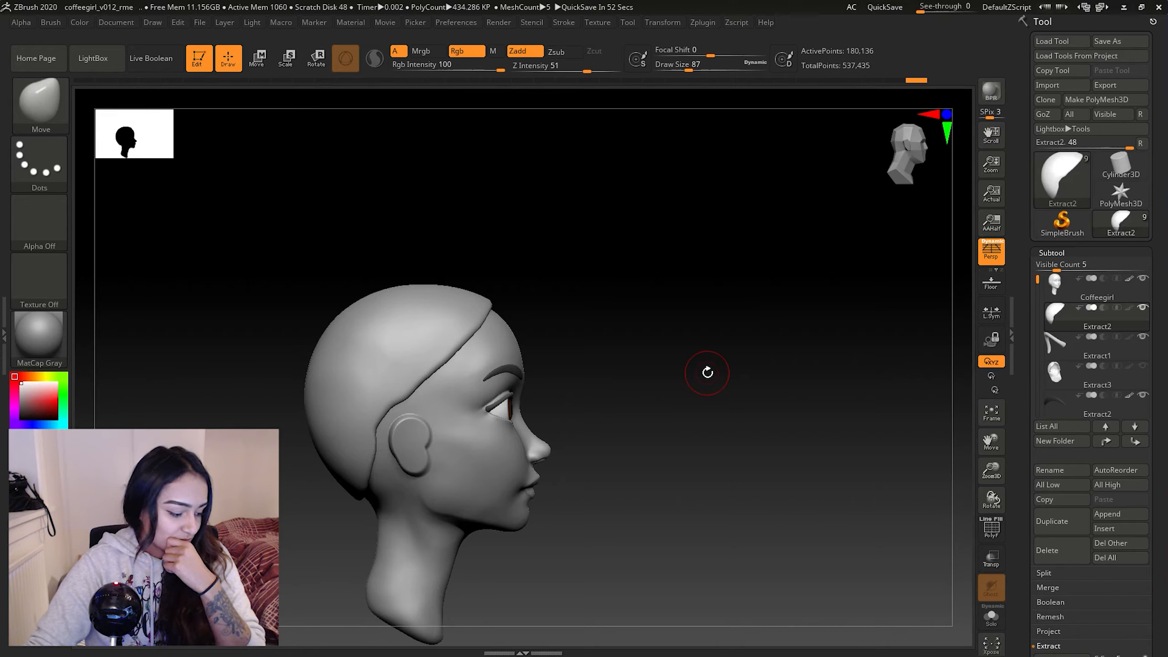
{"action": "mouse_move", "coordinate": [680, 342]}
{"action": "left_mouse_down"}
{"action": "mouse_move", "coordinate": [646, 358]}
{"action": "mouse_move", "coordinate": [665, 347]}
{"action": "mouse_move", "coordinate": [467, 337]}
{"action": "left_mouse_up"}
{"action": "left_click", "coordinate": [473, 339], "text": "alt"}
{"action": "left_click_drag", "start_coordinate": [709, 399], "coordinate": [753, 393]}
{"action": "key", "text": "ctrl"}
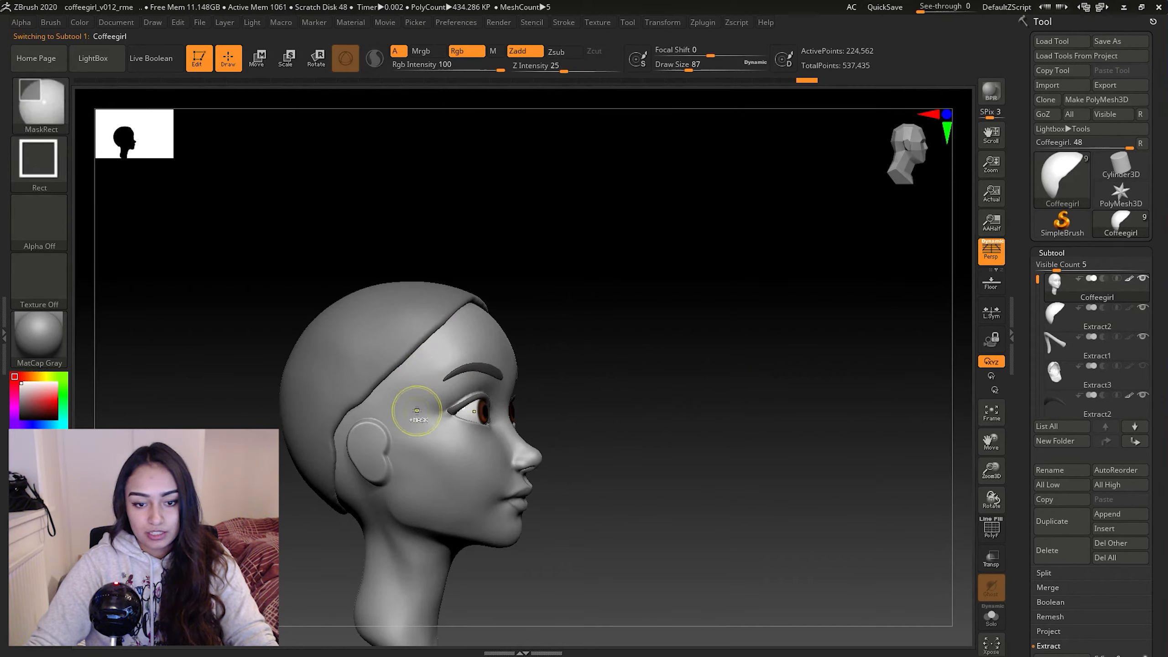
{"action": "key", "text": "ctrl"}
{"action": "left_click_drag", "start_coordinate": [411, 397], "coordinate": [461, 492], "text": "ctrl"}
{"action": "key", "text": "ctrl+z"}
Paint a mask with the MaskPen brush from the temple to the jaw in front of the ear, inverting and clearing it.
{"action": "left_click", "coordinate": [52, 114], "text": "ctrl"}
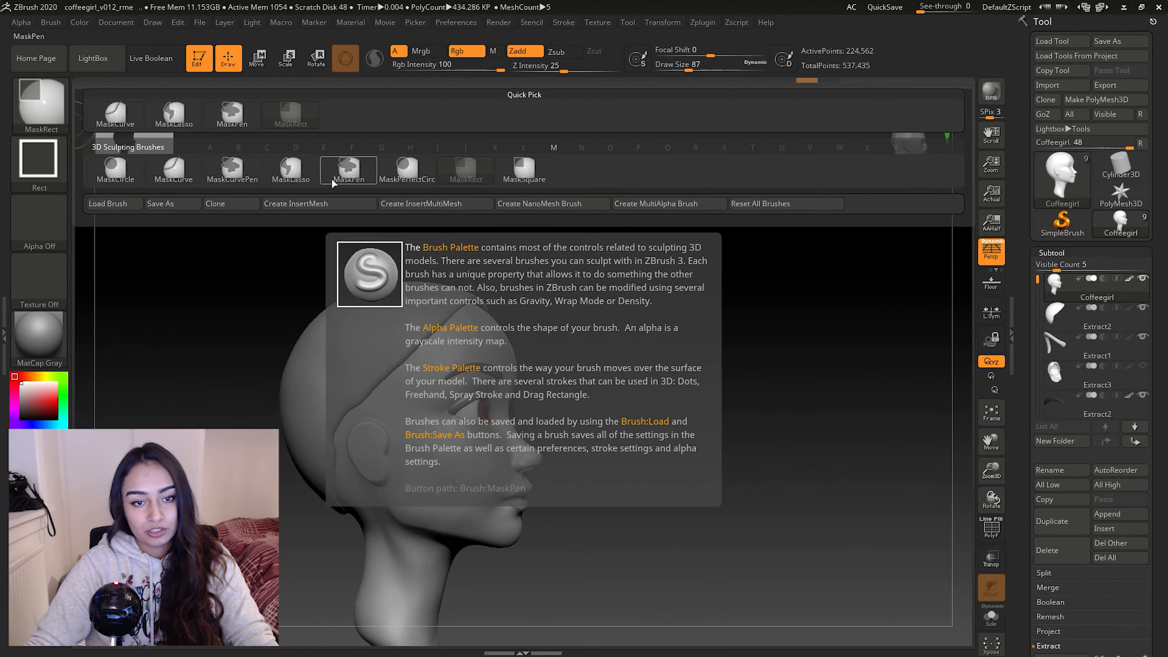
{"action": "left_click", "coordinate": [350, 169]}
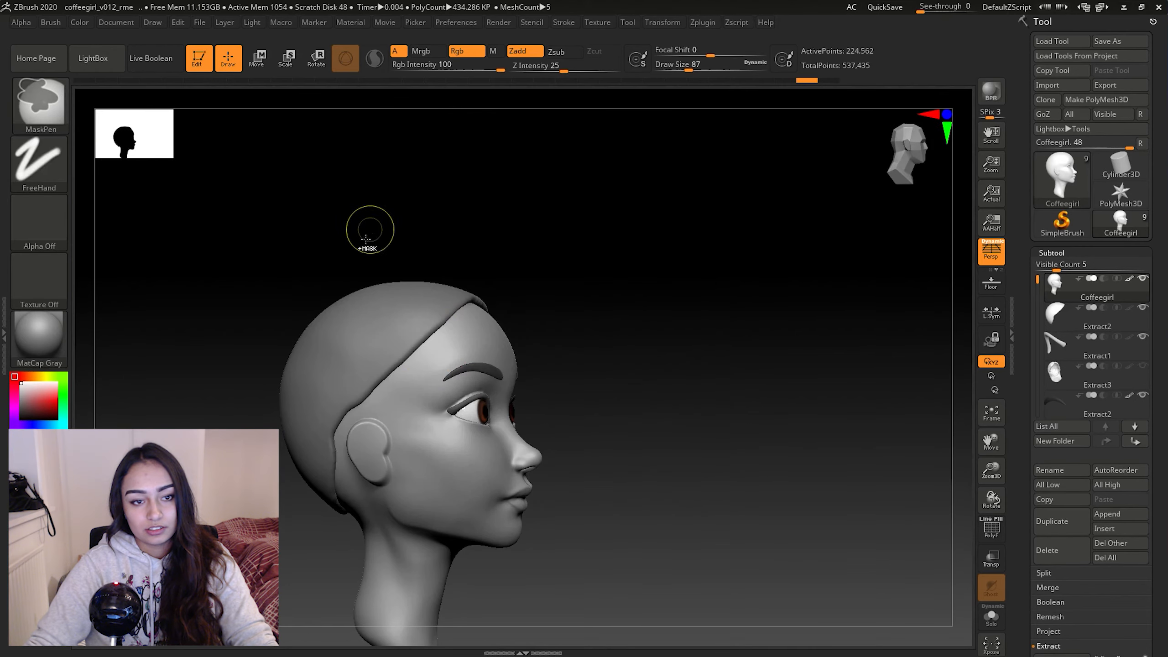
{"action": "mouse_move", "coordinate": [424, 371]}
{"action": "left_mouse_down", "text": "ctrl"}
{"action": "mouse_move", "coordinate": [414, 410]}
{"action": "mouse_move", "coordinate": [451, 501]}
{"action": "left_mouse_up", "text": "ctrl"}
{"action": "mouse_move", "coordinate": [662, 511]}
{"action": "left_mouse_down"}
{"action": "mouse_move", "coordinate": [612, 515]}
{"action": "mouse_move", "coordinate": [651, 522]}
{"action": "mouse_move", "coordinate": [686, 425]}
{"action": "left_mouse_up"}
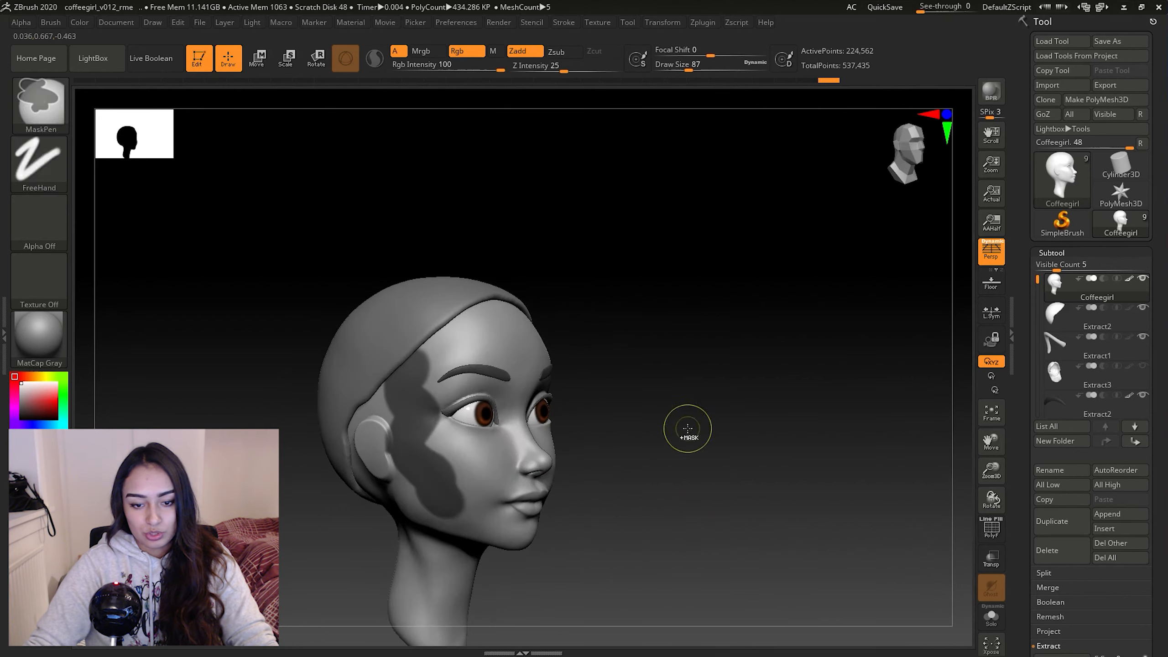
{"action": "left_click", "coordinate": [686, 425], "text": "ctrl"}
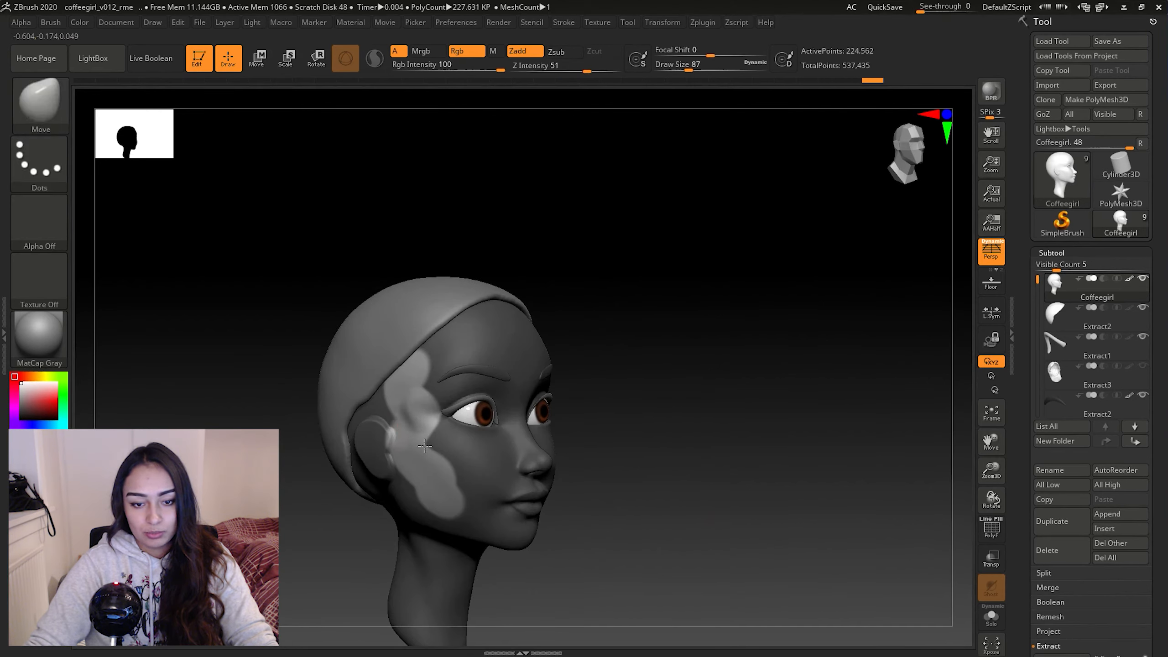
{"action": "left_click_drag", "start_coordinate": [665, 483], "coordinate": [775, 485], "text": "shift"}
{"action": "left_click_drag", "start_coordinate": [667, 405], "coordinate": [565, 405], "text": "ctrl"}
Paint a mask on the temple beside the hairline, and bring up the Extract settings before clearing the mask.
{"action": "left_click_drag", "start_coordinate": [441, 345], "coordinate": [407, 396], "text": "ctrl"}
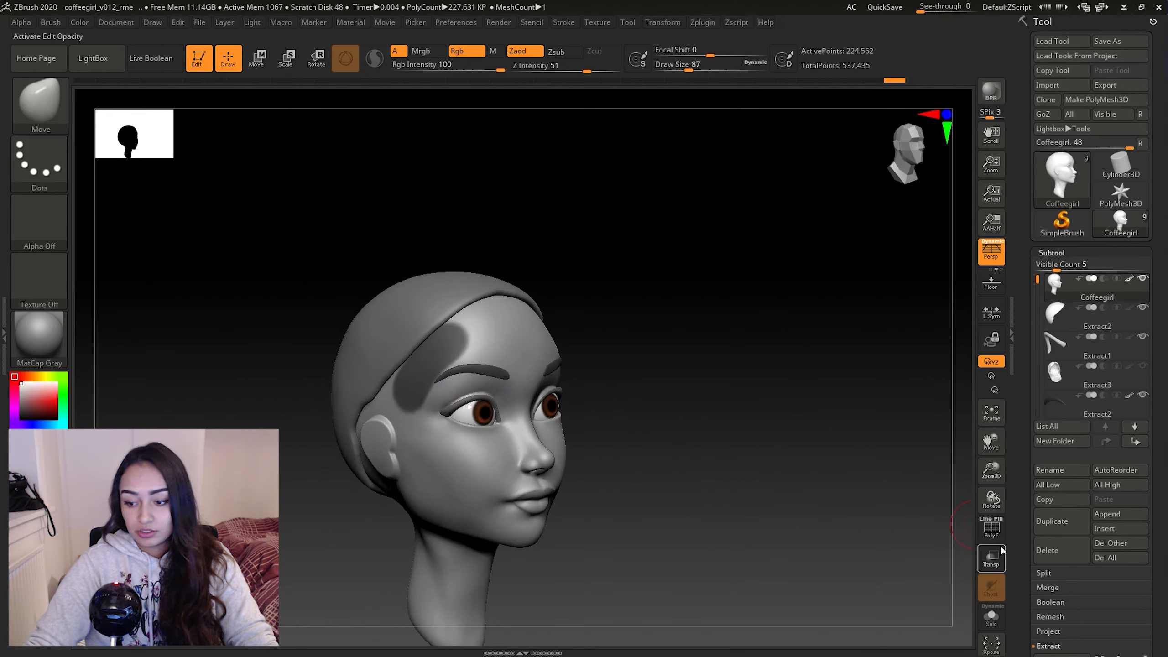
{"action": "scroll", "coordinate": [1023, 428], "scroll_direction": "down", "scroll_amount": 1}
{"action": "scroll", "coordinate": [1023, 428], "scroll_direction": "down", "scroll_amount": 5}
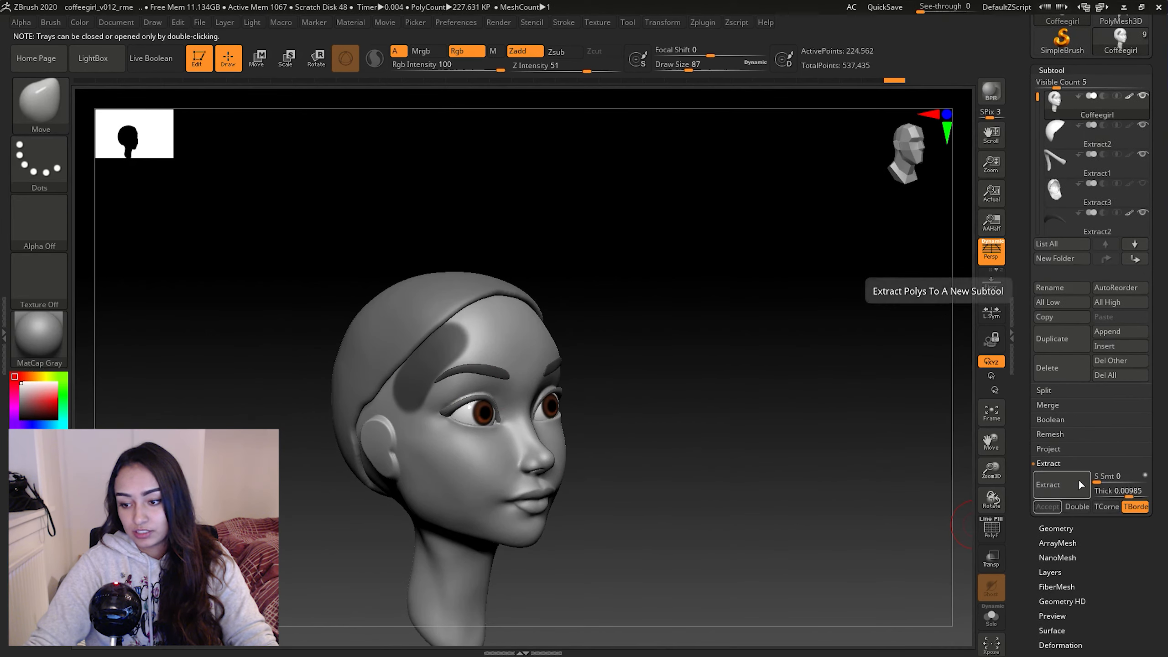
{"action": "left_click_drag", "start_coordinate": [688, 421], "coordinate": [660, 425]}
{"action": "left_click_drag", "start_coordinate": [705, 410], "coordinate": [744, 427], "text": "ctrl"}
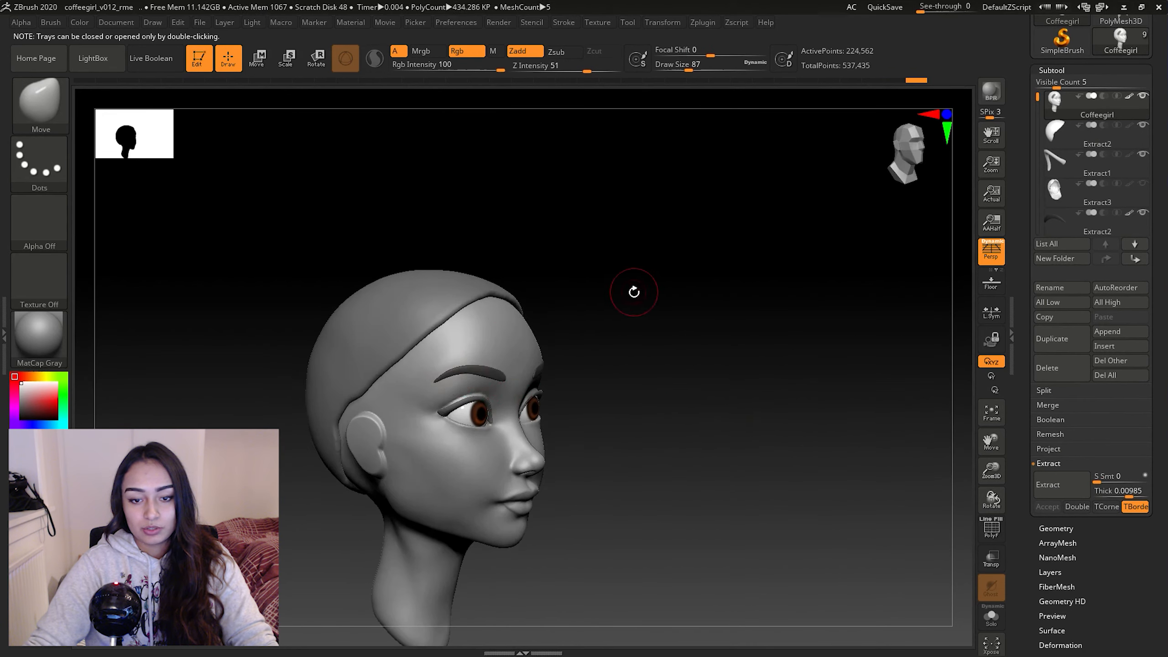
Turn on PolyFrame for the head, and paint a mask patch over the cheek beside the eye.
{"action": "left_click_drag", "start_coordinate": [664, 360], "coordinate": [448, 530]}
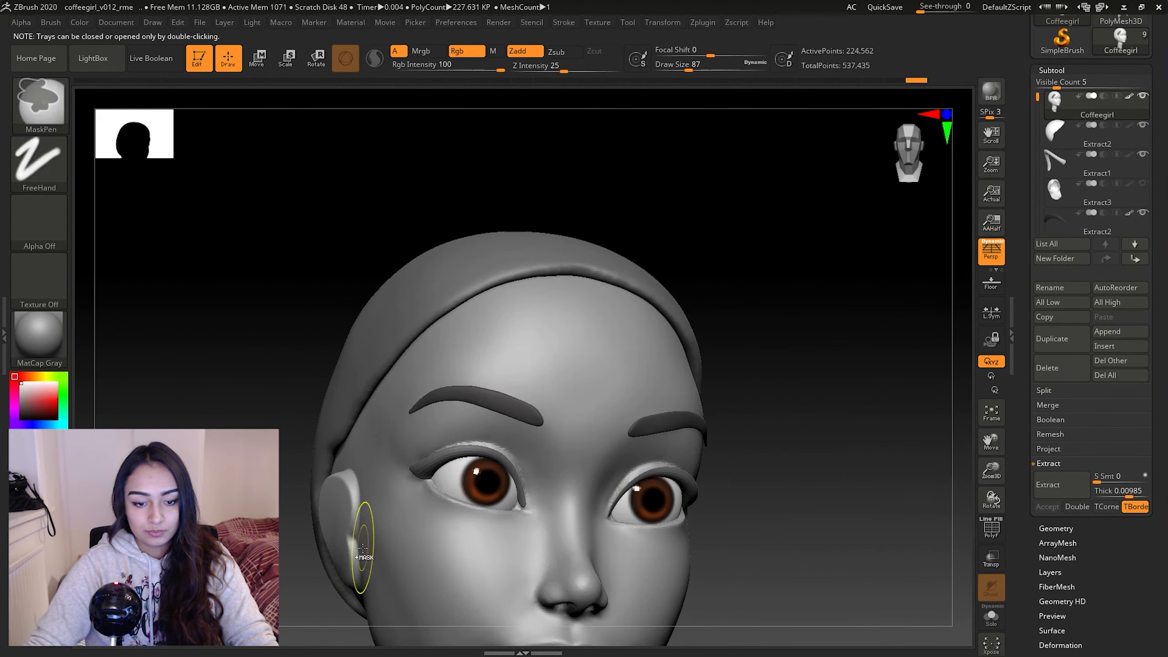
{"action": "left_click_drag", "start_coordinate": [290, 545], "coordinate": [295, 552]}
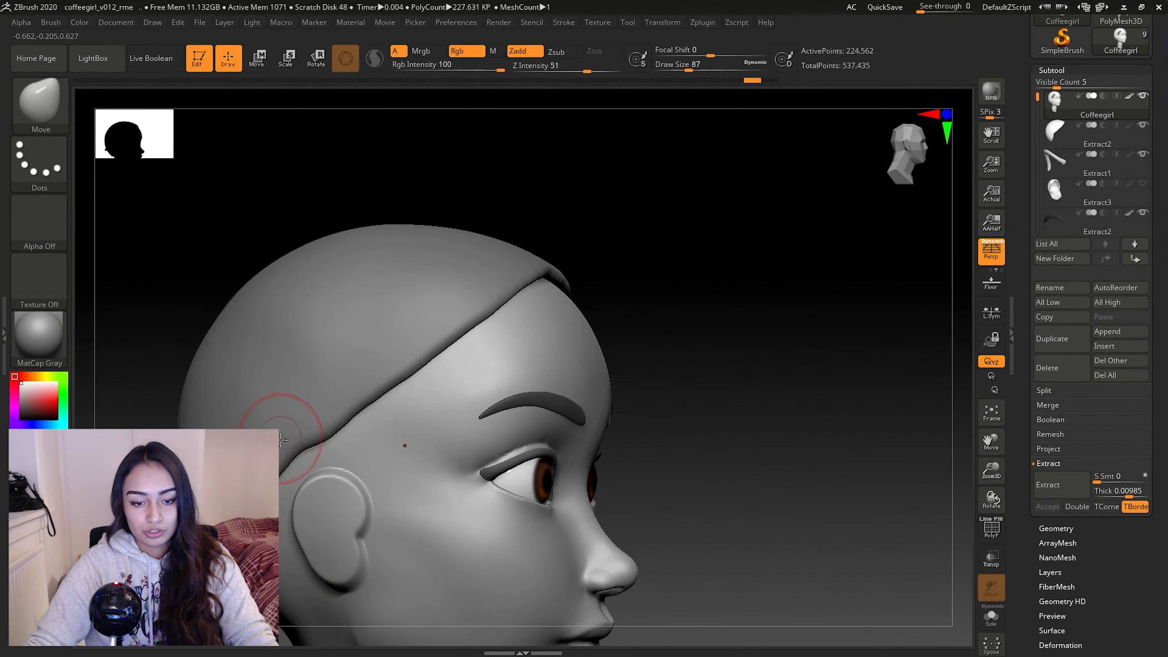
{"action": "left_click_drag", "start_coordinate": [777, 522], "coordinate": [847, 529], "text": "ctrl"}
{"action": "left_click_drag", "start_coordinate": [879, 487], "coordinate": [853, 362], "text": "alt"}
{"action": "key", "text": "shift+f"}
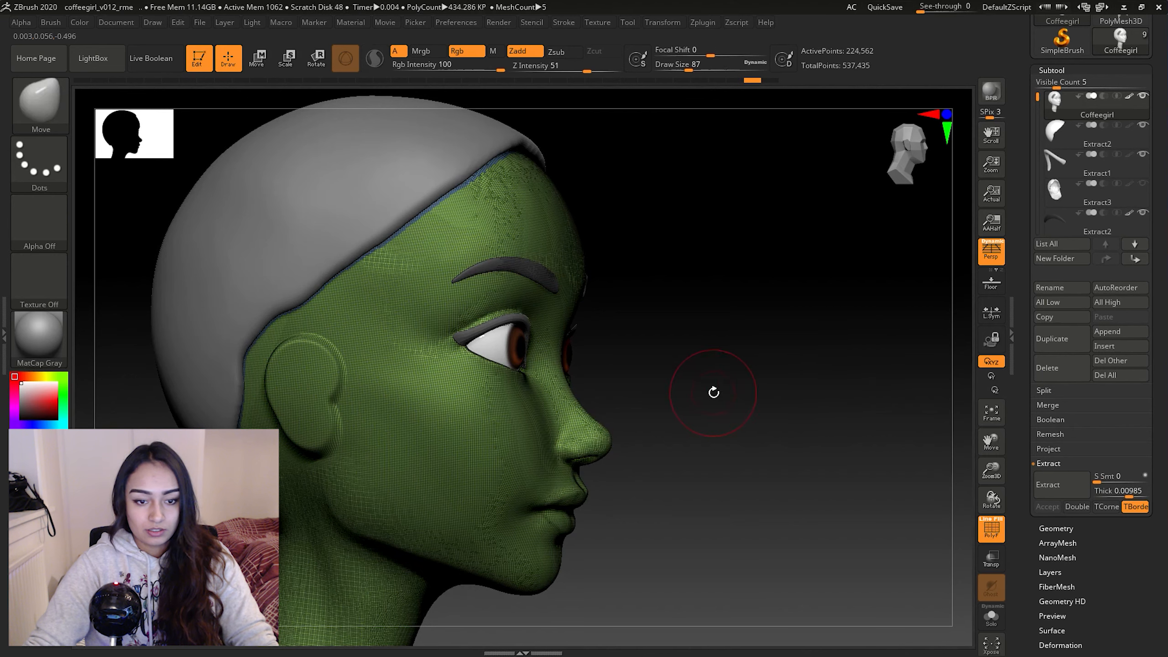
{"action": "mouse_move", "coordinate": [418, 331]}
{"action": "left_mouse_down", "text": "ctrl"}
{"action": "mouse_move", "coordinate": [392, 384]}
{"action": "mouse_move", "coordinate": [406, 451]}
{"action": "left_mouse_up", "text": "ctrl"}
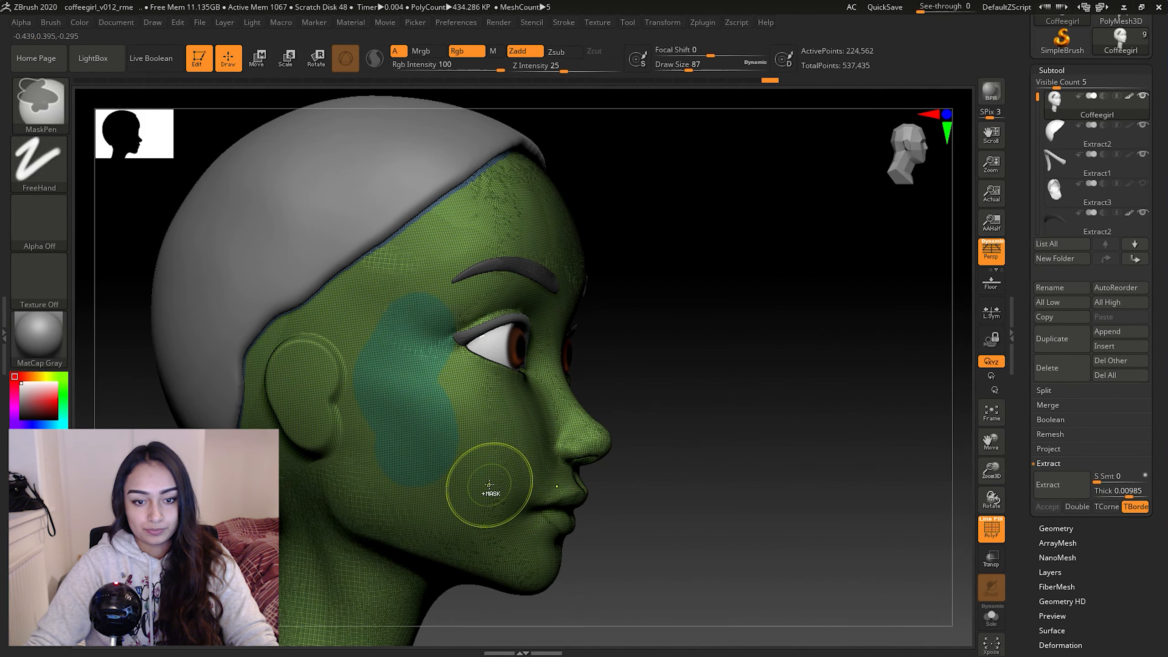
{"action": "left_click_drag", "start_coordinate": [688, 434], "coordinate": [724, 437]}
{"action": "mouse_move", "coordinate": [724, 437]}
{"action": "left_mouse_down", "text": "alt"}
{"action": "mouse_move", "coordinate": [593, 399]}
{"action": "mouse_move", "coordinate": [684, 377]}
{"action": "mouse_move", "coordinate": [649, 356]}
{"action": "mouse_move", "coordinate": [542, 357]}
{"action": "mouse_move", "coordinate": [570, 359]}
{"action": "left_mouse_up", "text": "alt"}
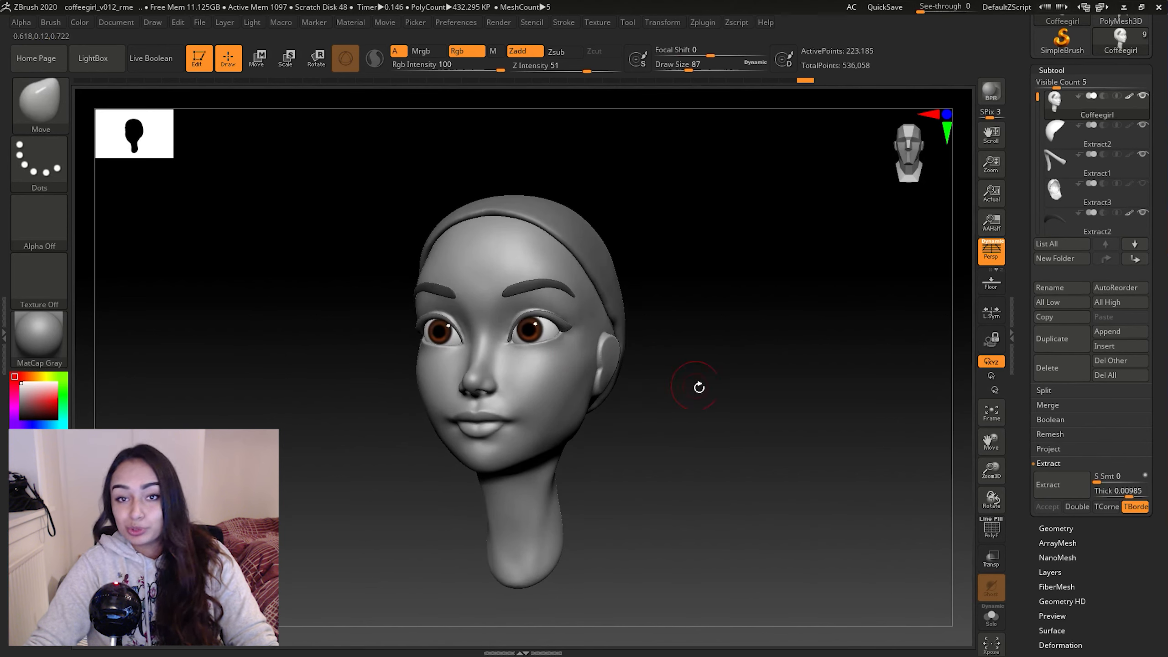